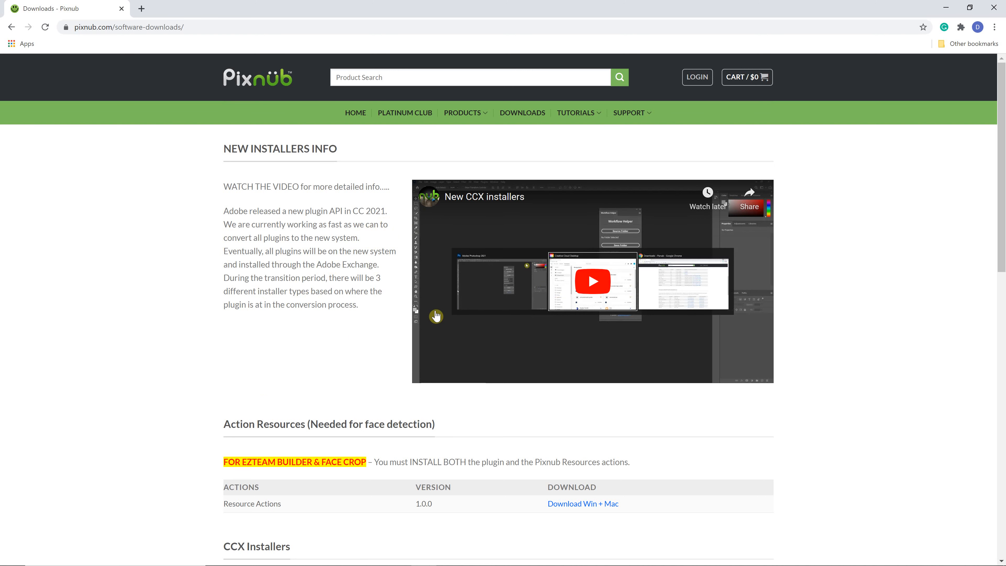
# Step: Review the plugin installer sections on the Pixnub software downloads page
pyautogui.scroll(-2, 436, 313)
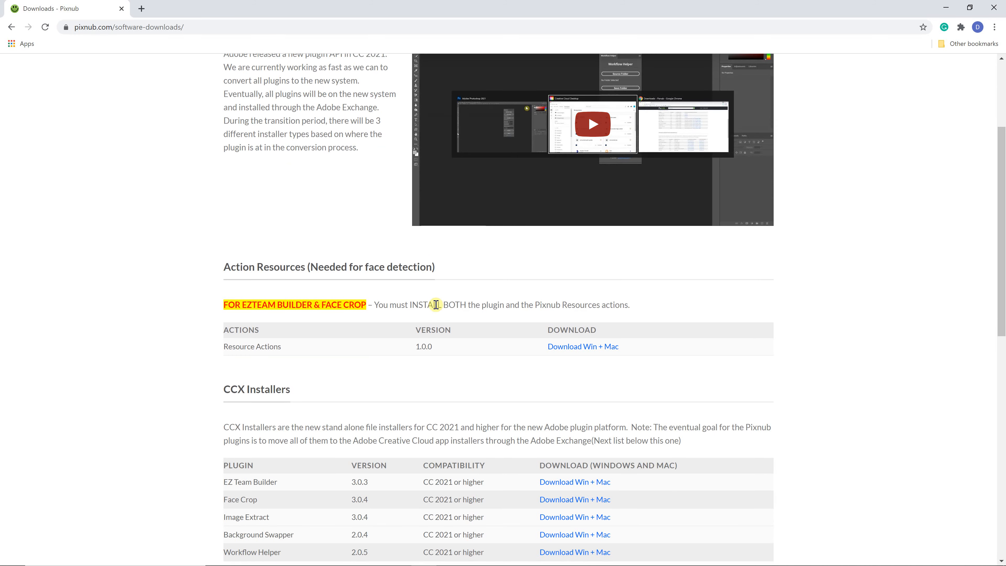
pyautogui.scroll(-1, 434, 296)
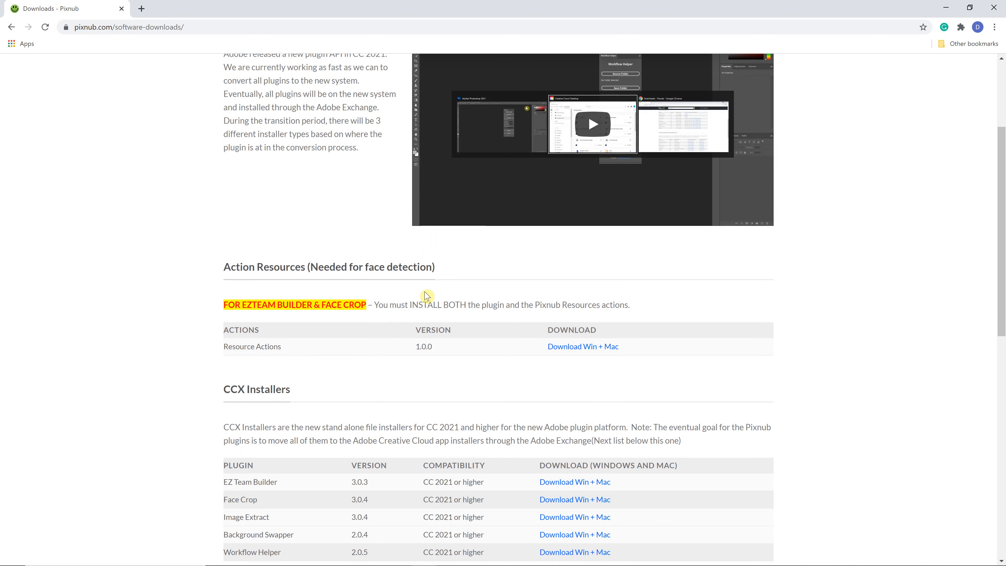
pyautogui.scroll(-4, 425, 296)
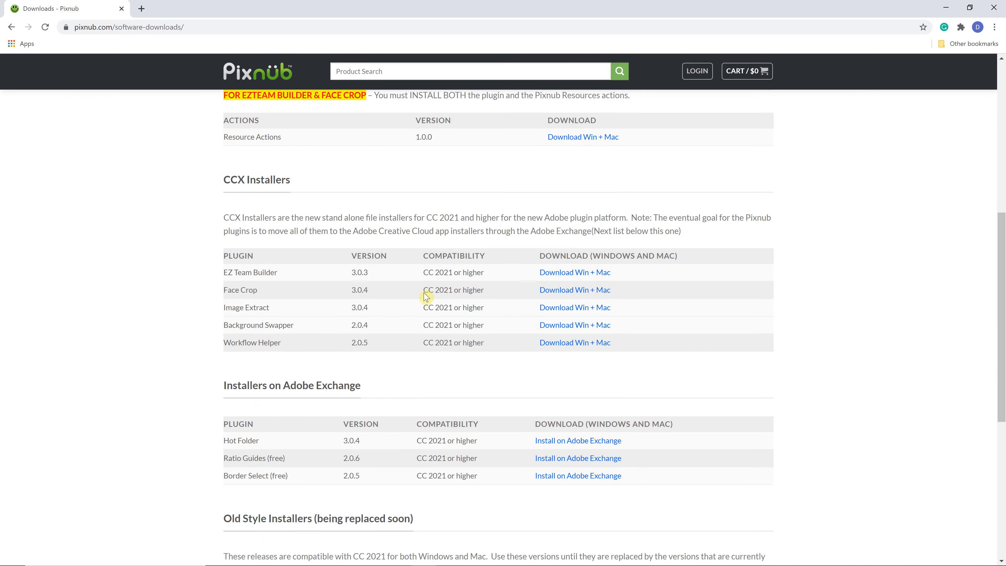
pyautogui.scroll(2, 426, 297)
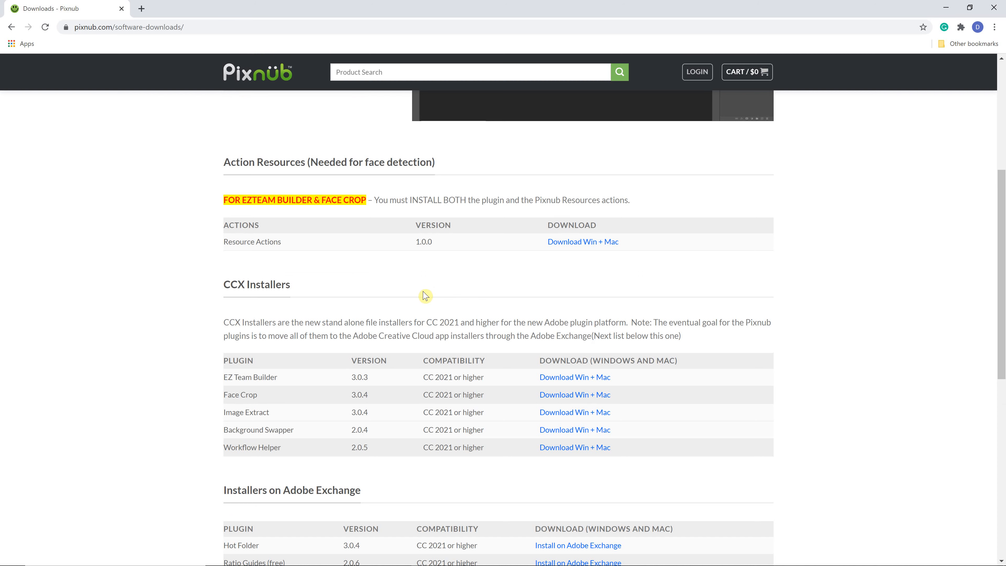
pyautogui.scroll(5, 430, 288)
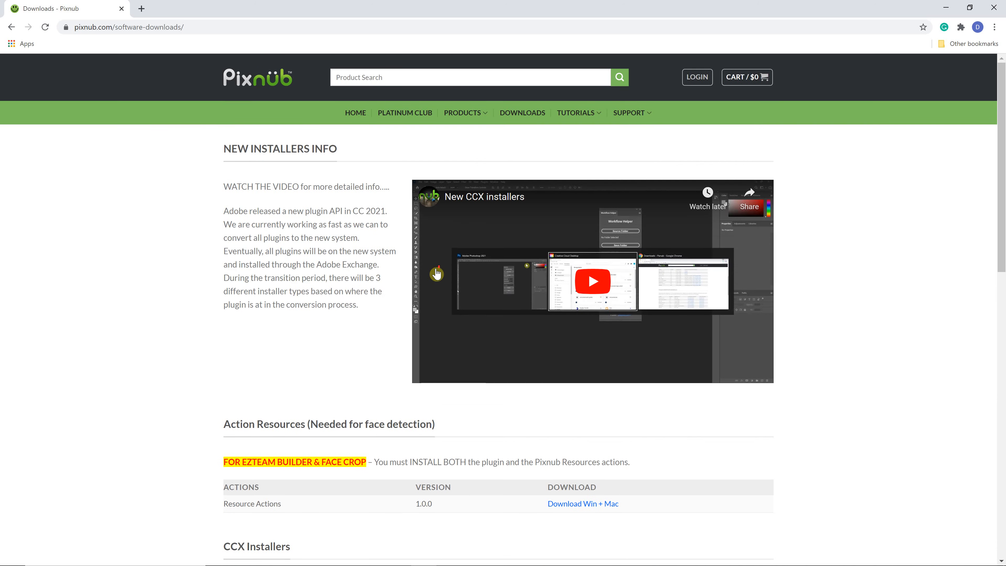
pyautogui.scroll(-7, 435, 270)
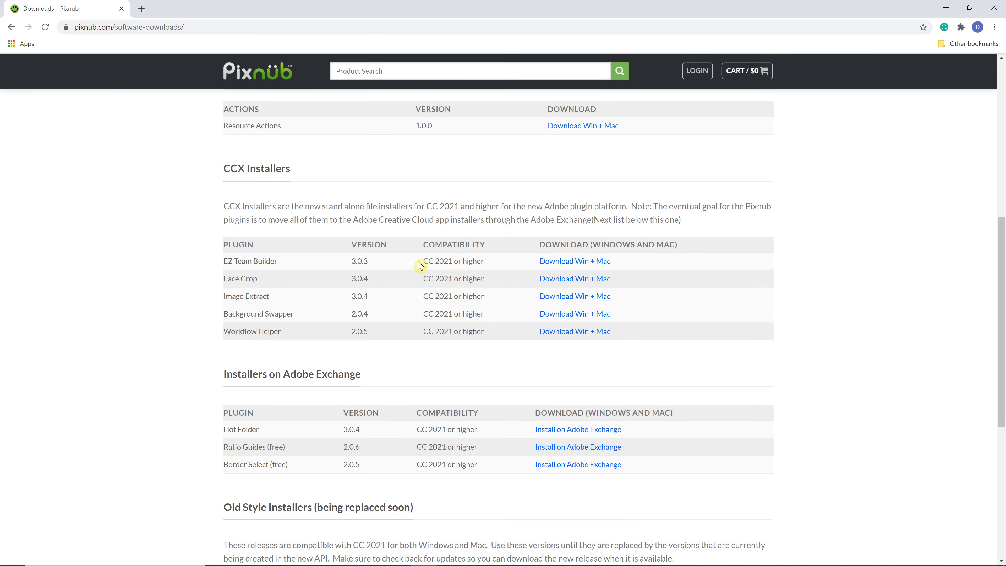
pyautogui.scroll(-4, 421, 265)
pyautogui.scroll(2, 416, 274)
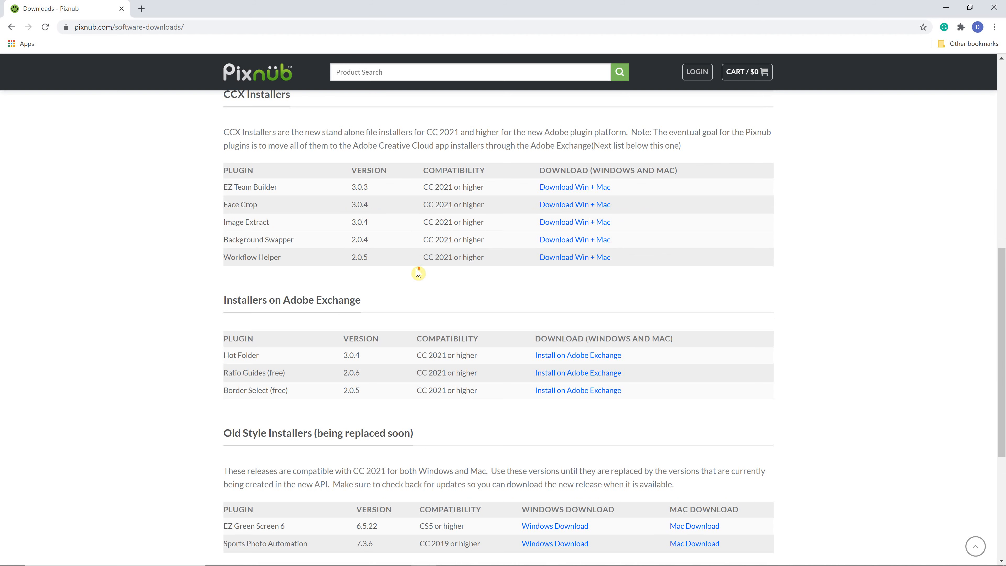
pyautogui.scroll(5, 418, 274)
pyautogui.scroll(-4, 418, 262)
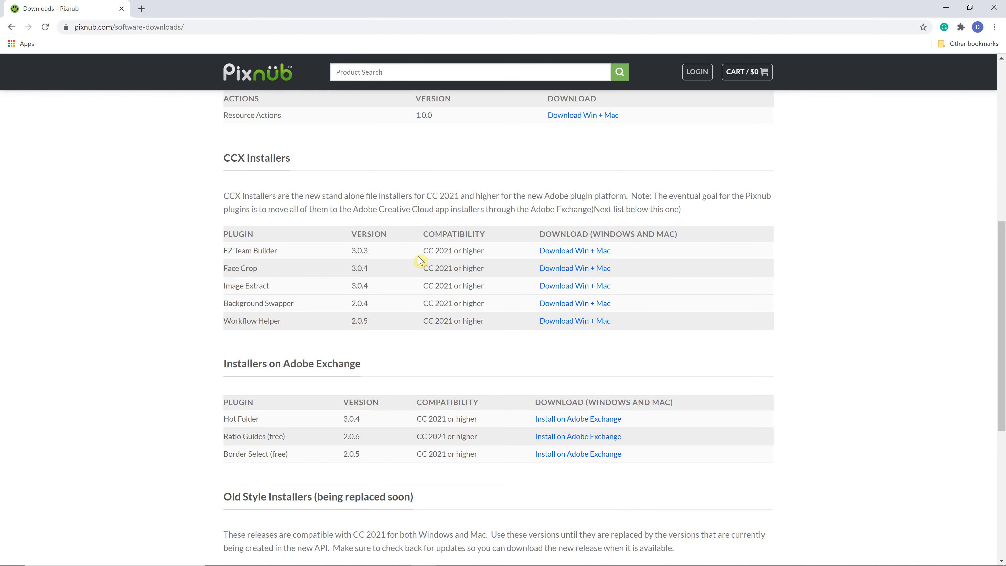
pyautogui.scroll(-4, 408, 258)
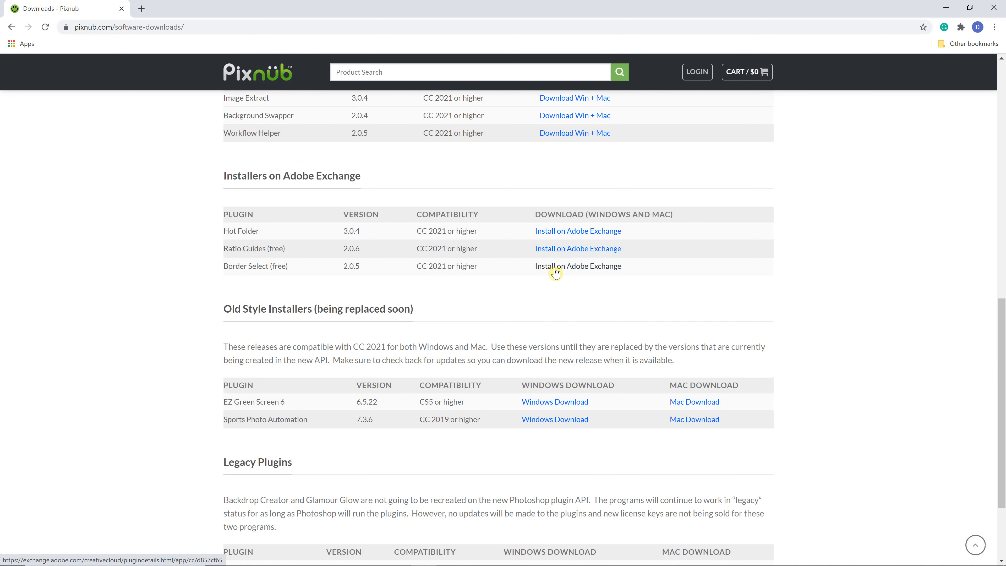
pyautogui.scroll(5, 556, 274)
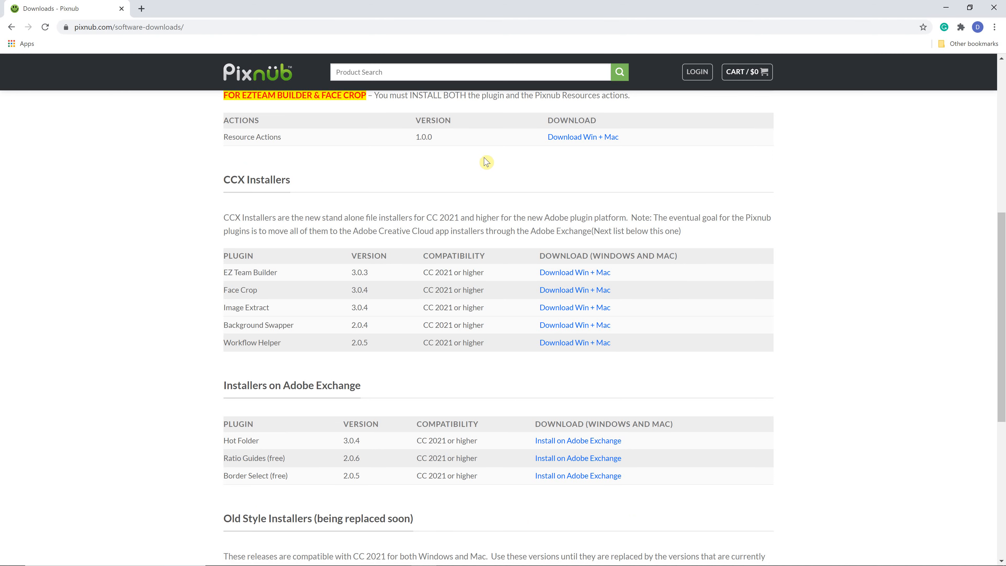
pyautogui.scroll(1, 488, 159)
pyautogui.scroll(1, 294, 187)
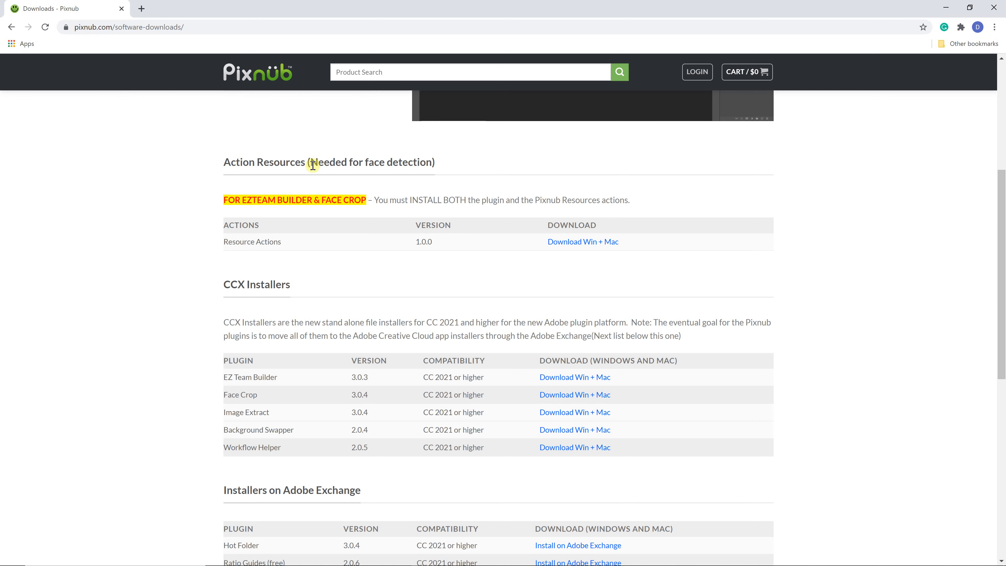
pyautogui.scroll(-2, 346, 240)
pyautogui.scroll(-1, 352, 240)
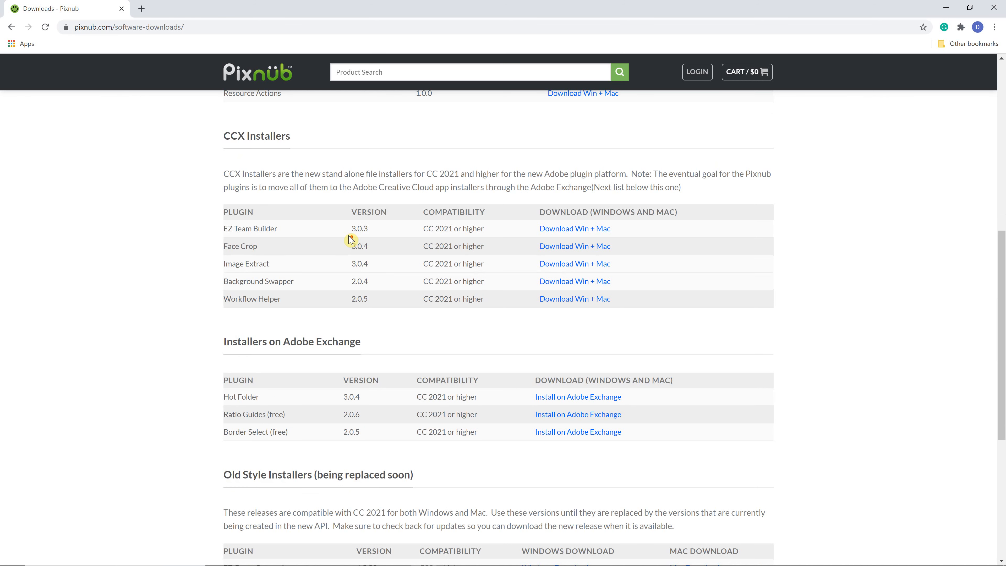
pyautogui.scroll(1, 347, 235)
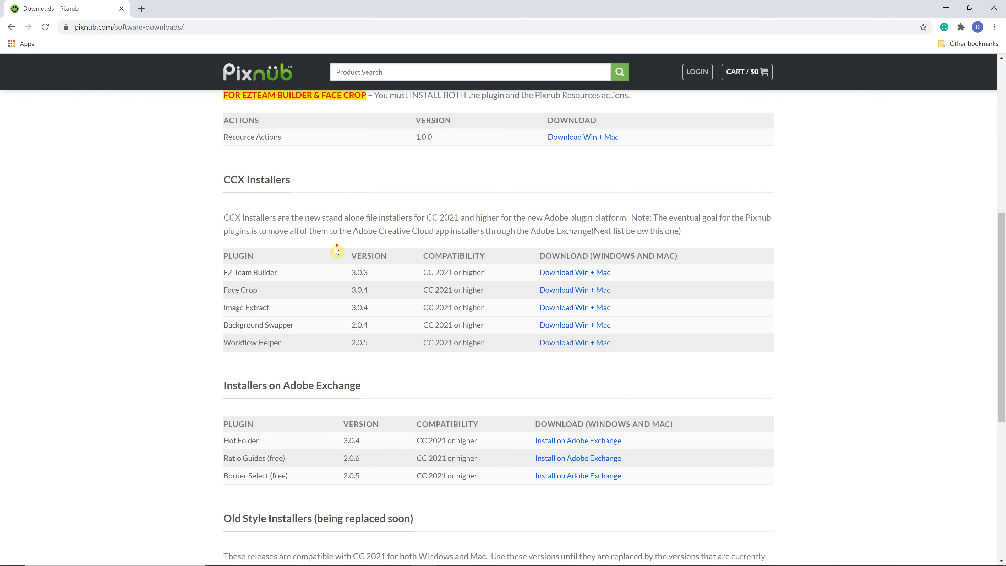
pyautogui.scroll(-2, 337, 251)
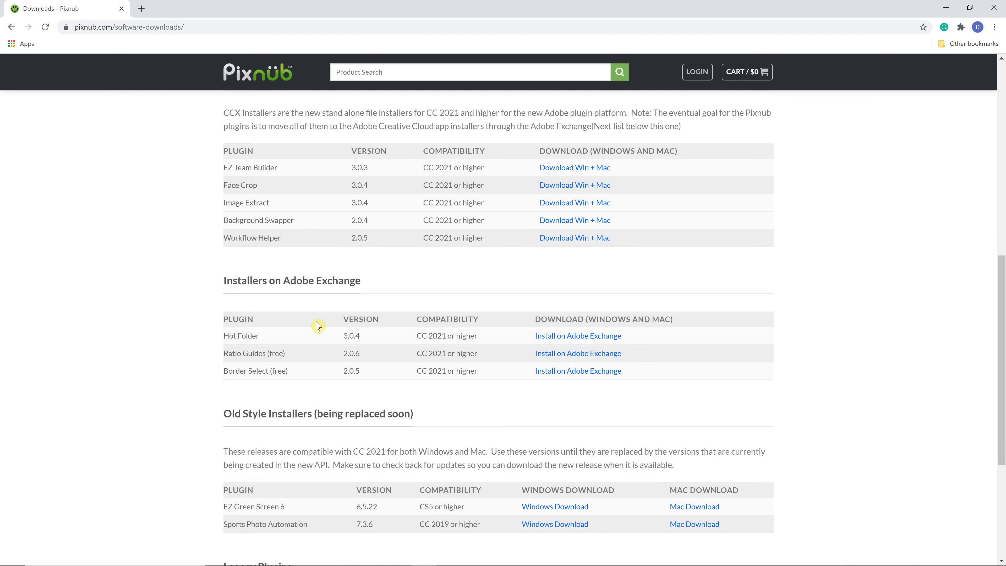
pyautogui.scroll(-1, 315, 321)
pyautogui.scroll(2, 326, 174)
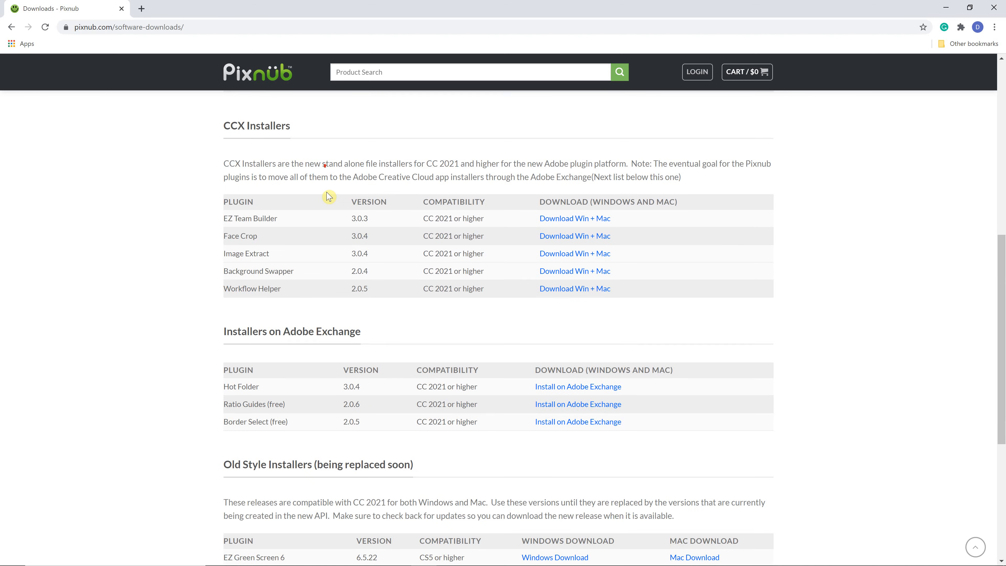
pyautogui.scroll(1, 328, 196)
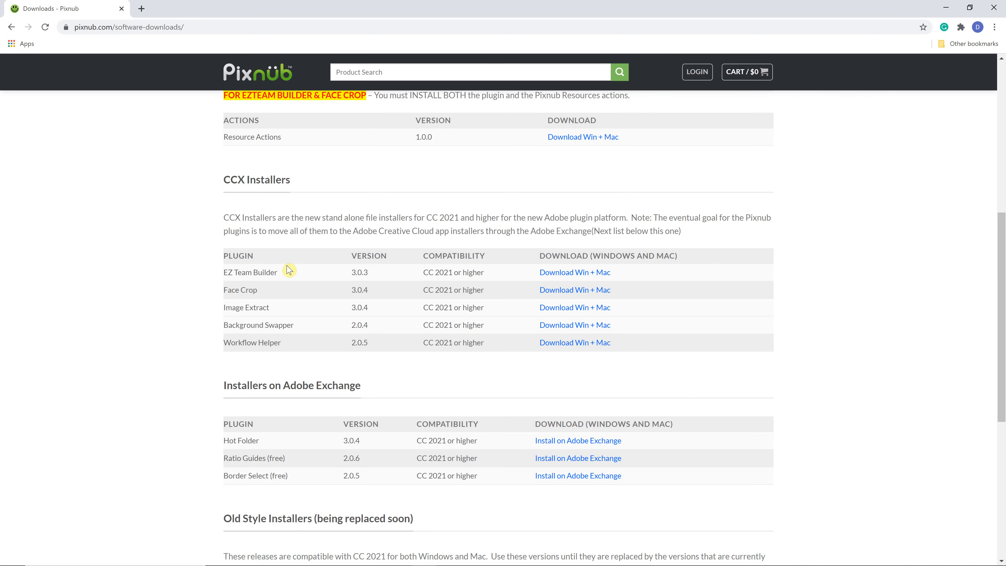
pyautogui.scroll(-2, 286, 281)
pyautogui.scroll(-1, 289, 275)
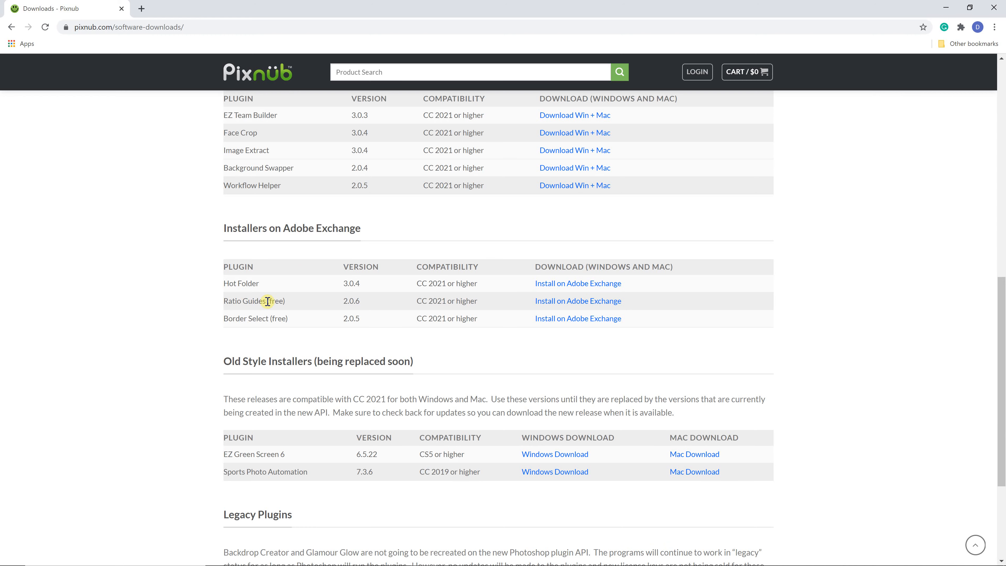
pyautogui.scroll(-1, 382, 296)
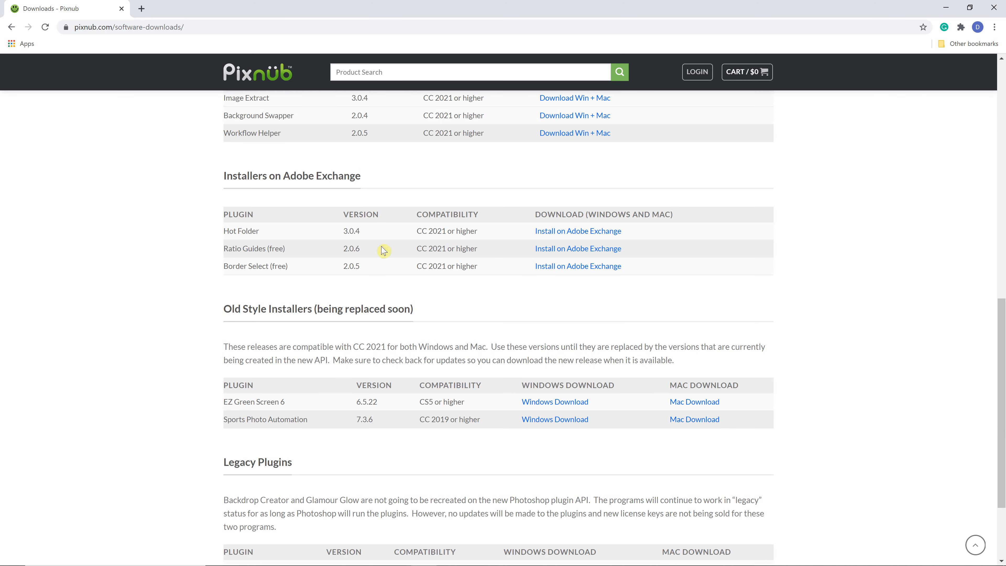
pyautogui.scroll(-2, 387, 242)
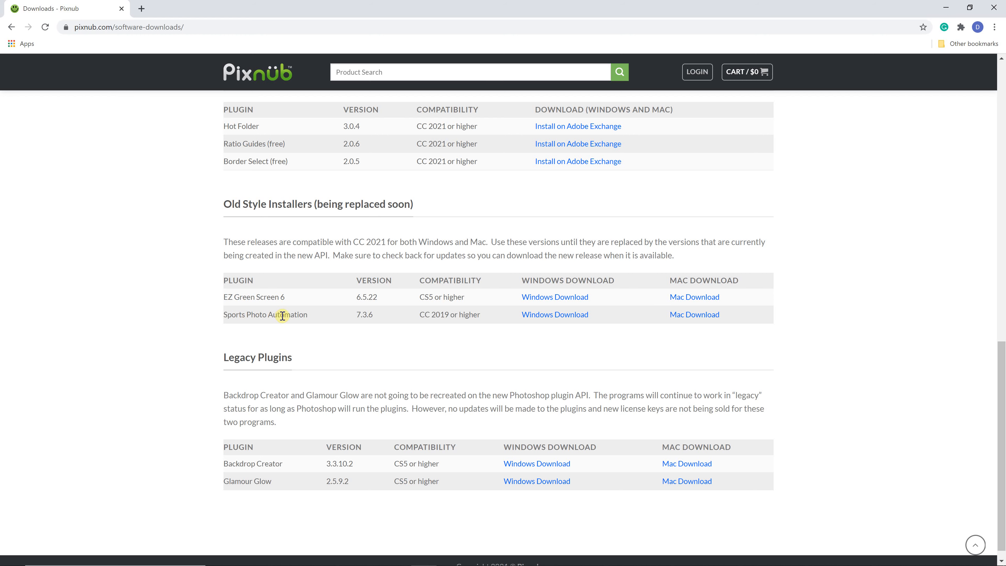
pyautogui.scroll(1, 289, 302)
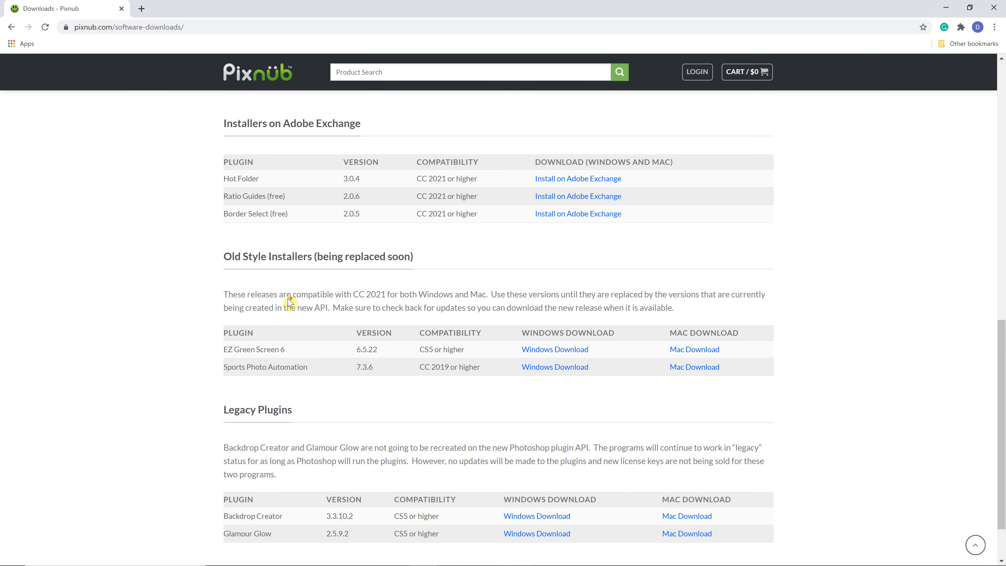
pyautogui.scroll(2, 289, 298)
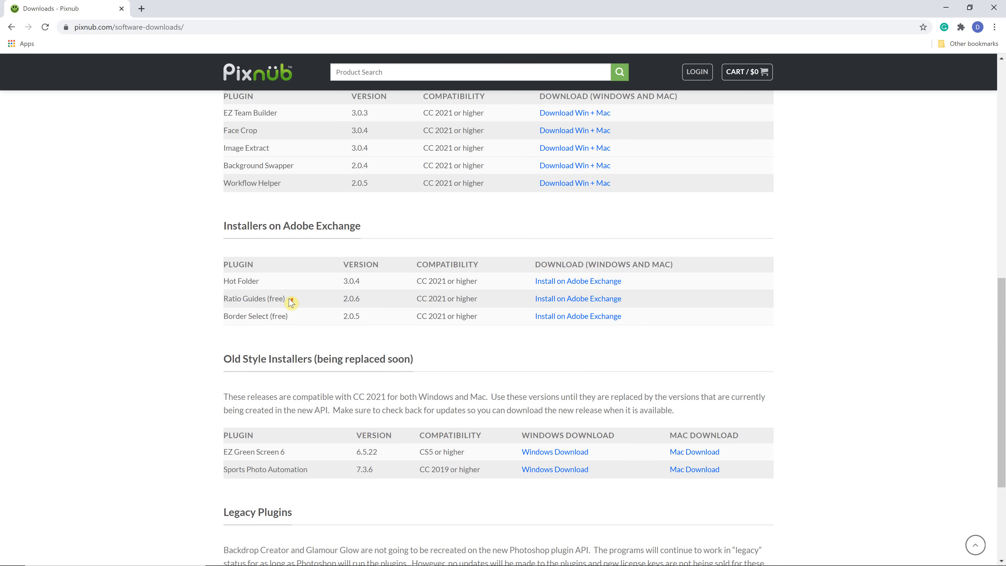
pyautogui.scroll(2, 407, 287)
pyautogui.scroll(-4, 313, 368)
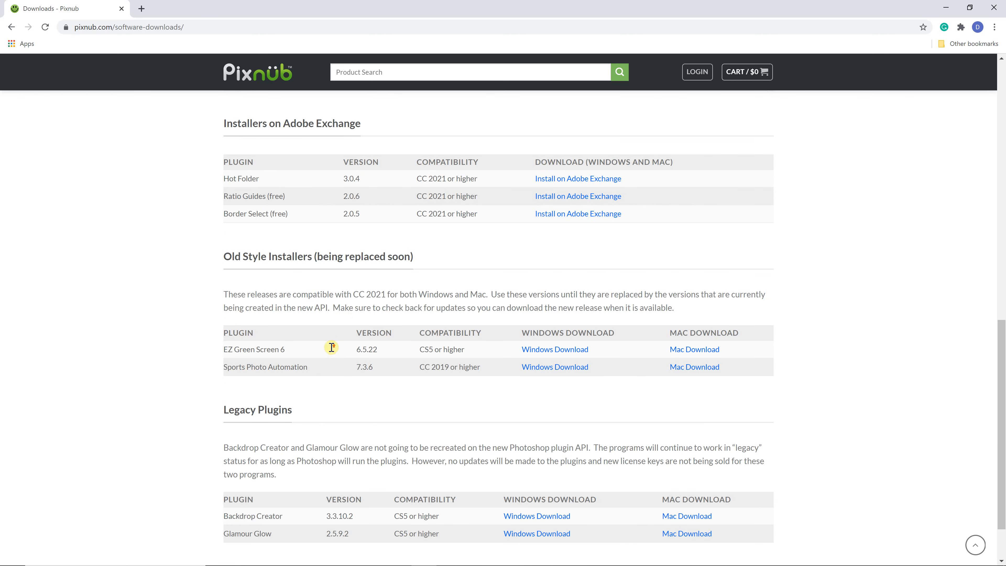
pyautogui.scroll(4, 331, 348)
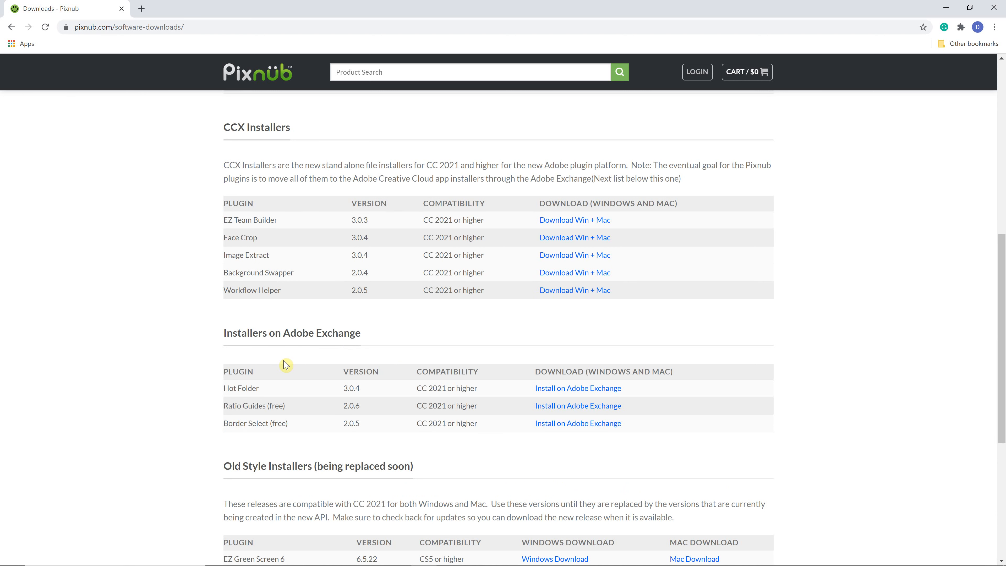
pyautogui.scroll(-5, 286, 365)
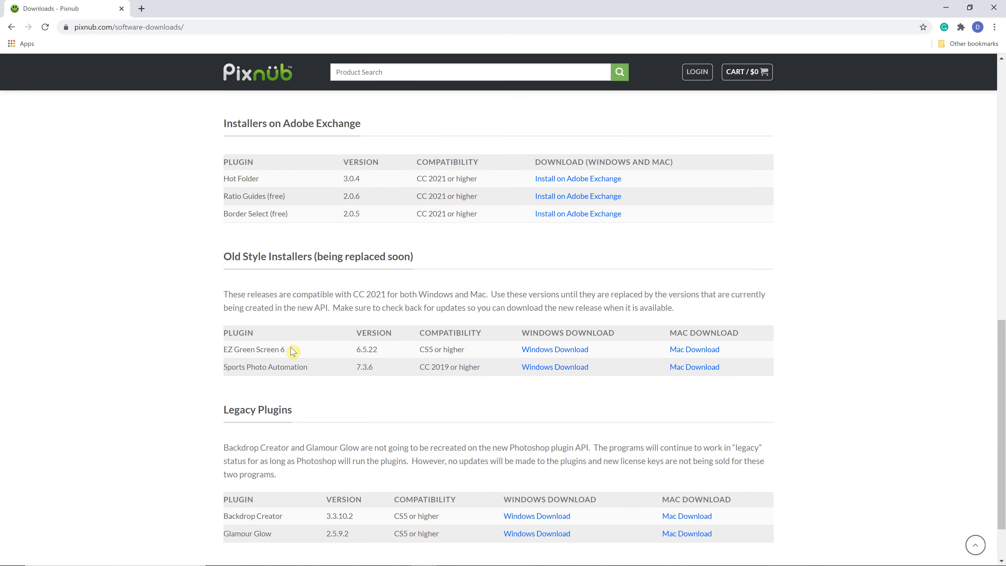
pyautogui.scroll(-2, 291, 352)
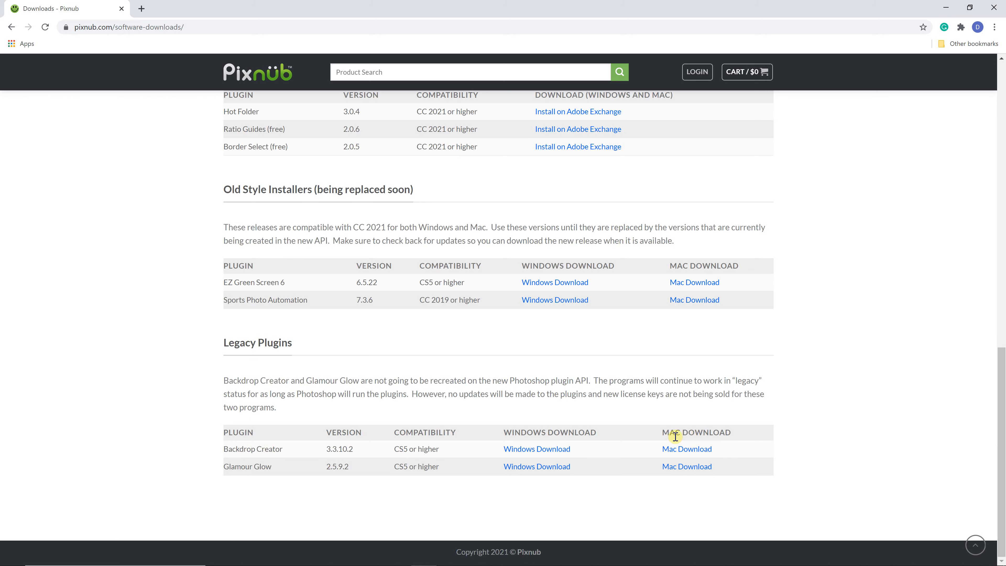
pyautogui.scroll(2, 675, 436)
pyautogui.scroll(-2, 646, 449)
pyautogui.scroll(2, 464, 440)
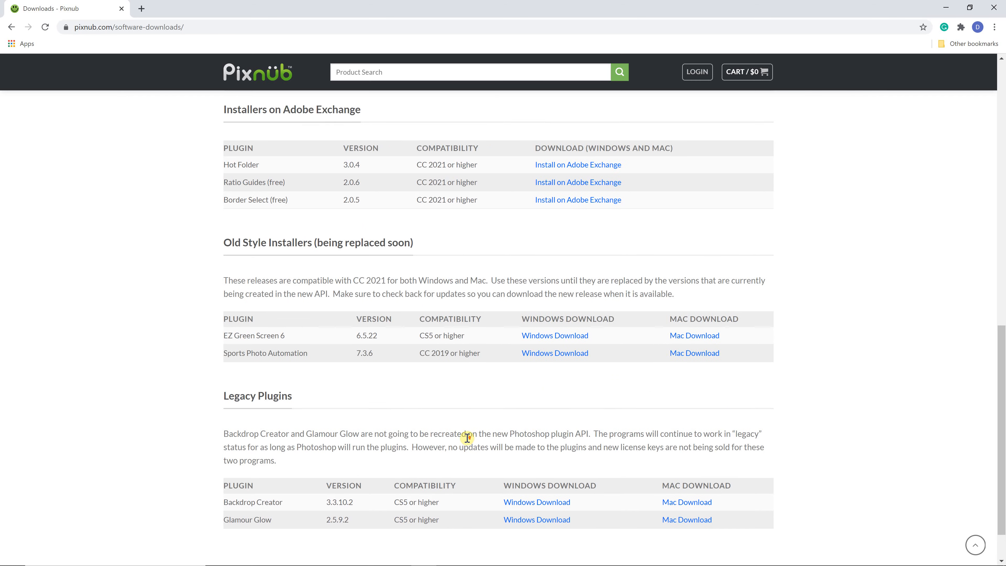
pyautogui.scroll(4, 467, 438)
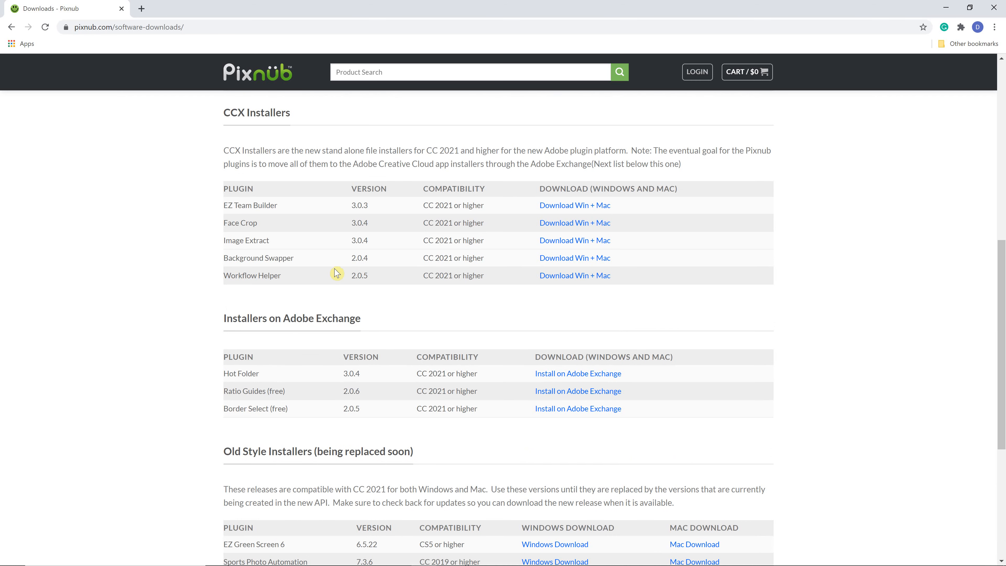
pyautogui.scroll(-1, 360, 272)
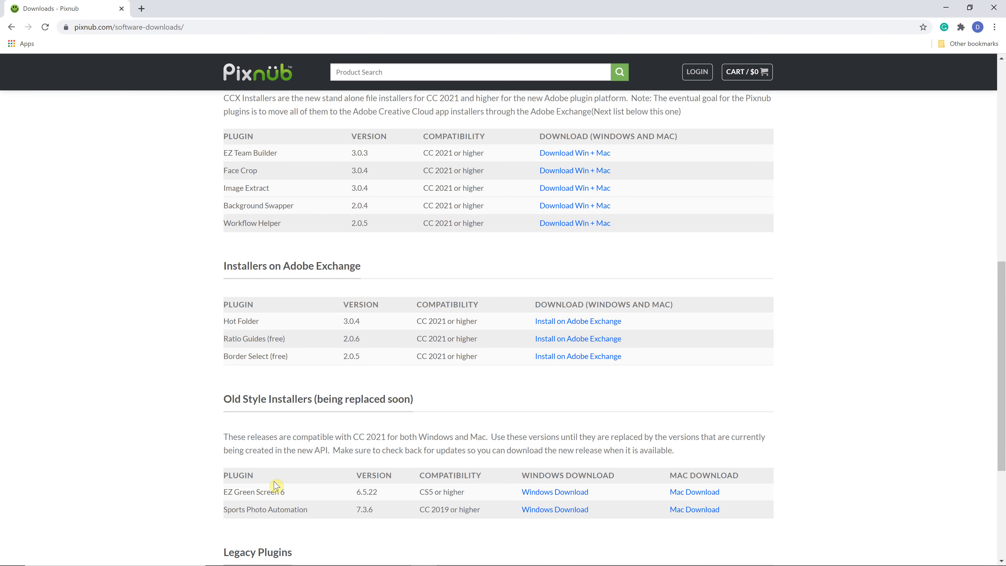
pyautogui.scroll(3, 317, 354)
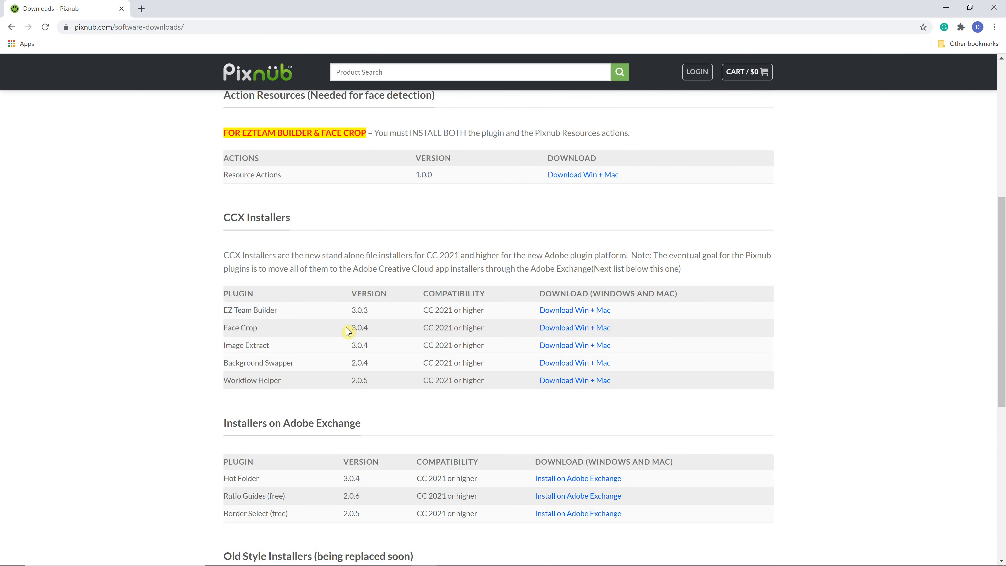
pyautogui.scroll(-1, 348, 331)
pyautogui.scroll(-1, 277, 319)
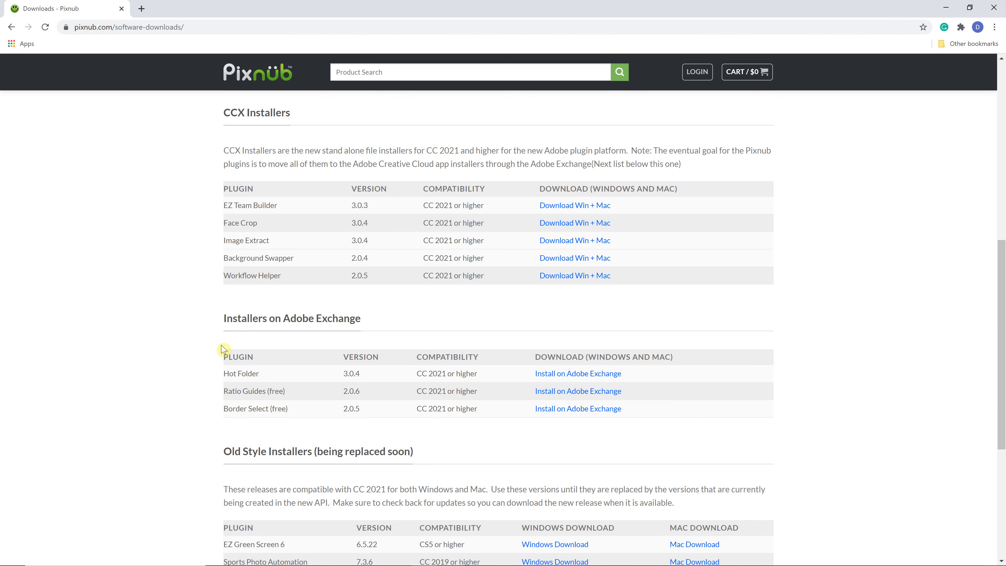
pyautogui.scroll(-1, 271, 374)
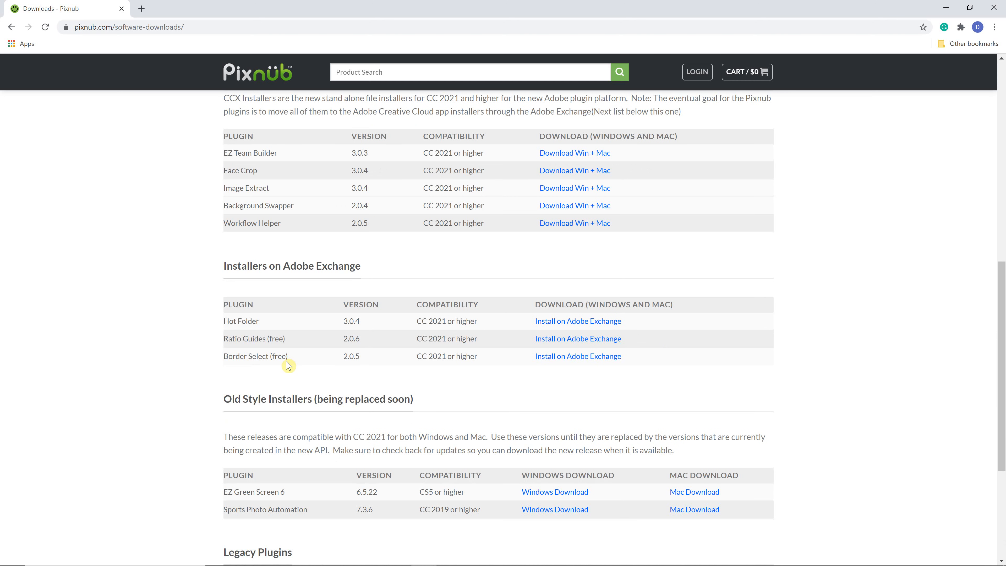
# Step: Open the Hot Folder plugin on Adobe Exchange and manage it in the Creative Cloud desktop app
pyautogui.click(569, 327)
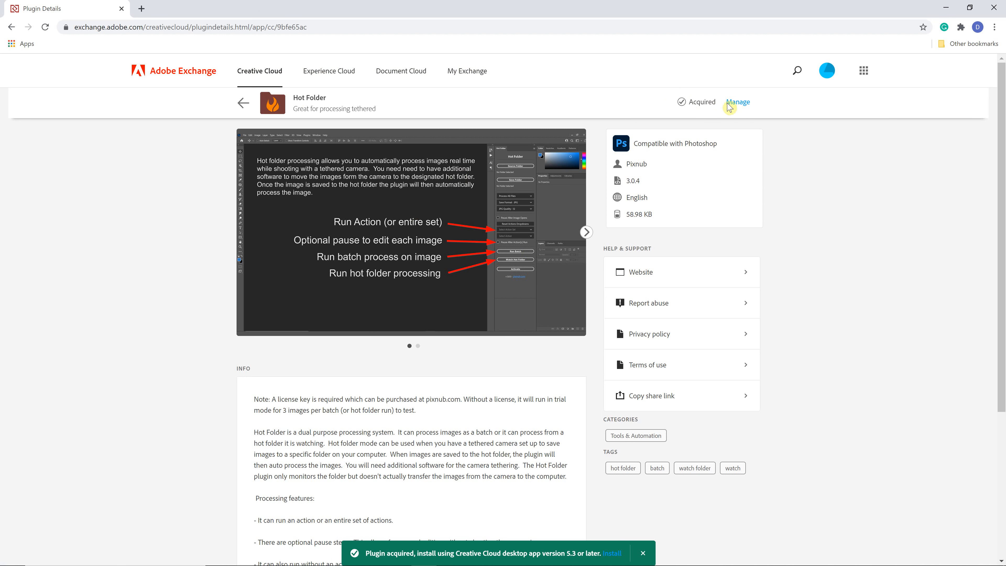
pyautogui.click(734, 102)
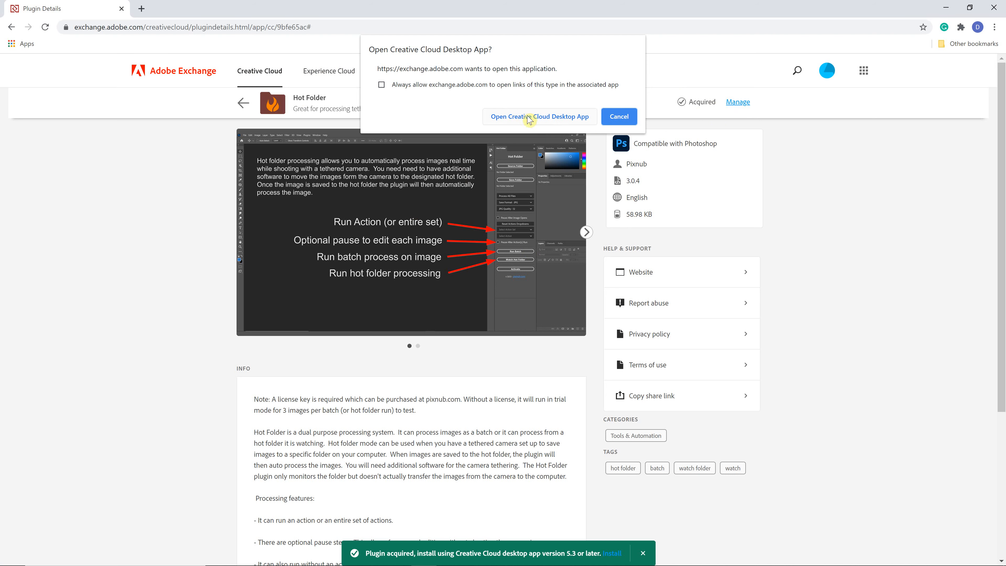
pyautogui.click(539, 118)
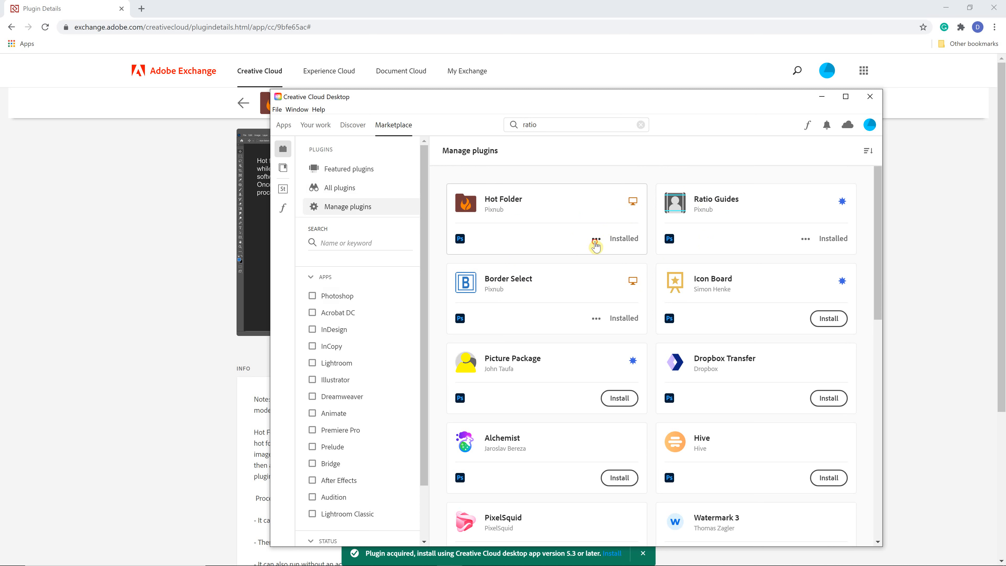
# Step: Uninstall the Hot Folder plugin and reinstall it, accepting the third-party developer notice
pyautogui.click(596, 239)
pyautogui.click(567, 279)
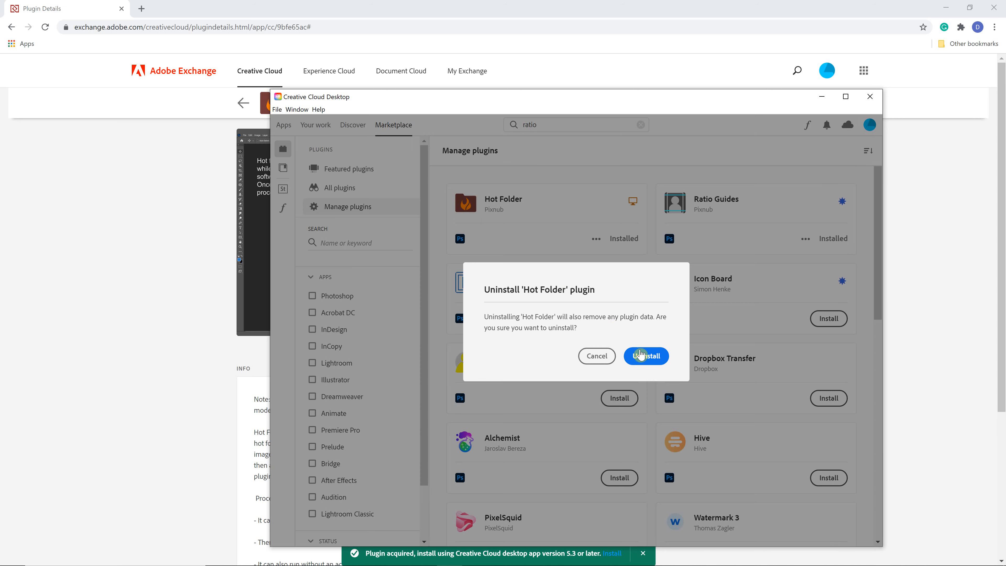
pyautogui.click(643, 355)
pyautogui.click(619, 239)
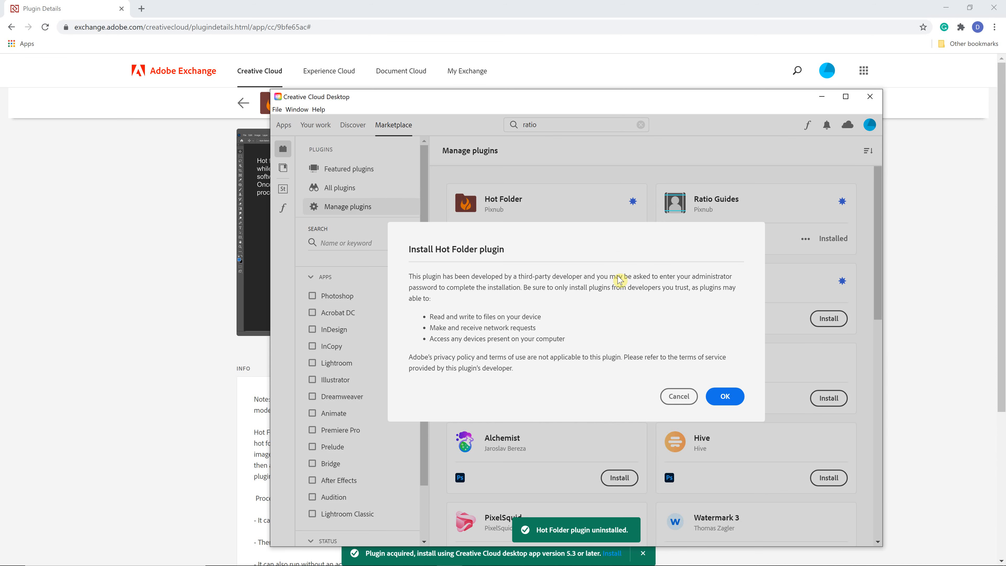
pyautogui.click(724, 396)
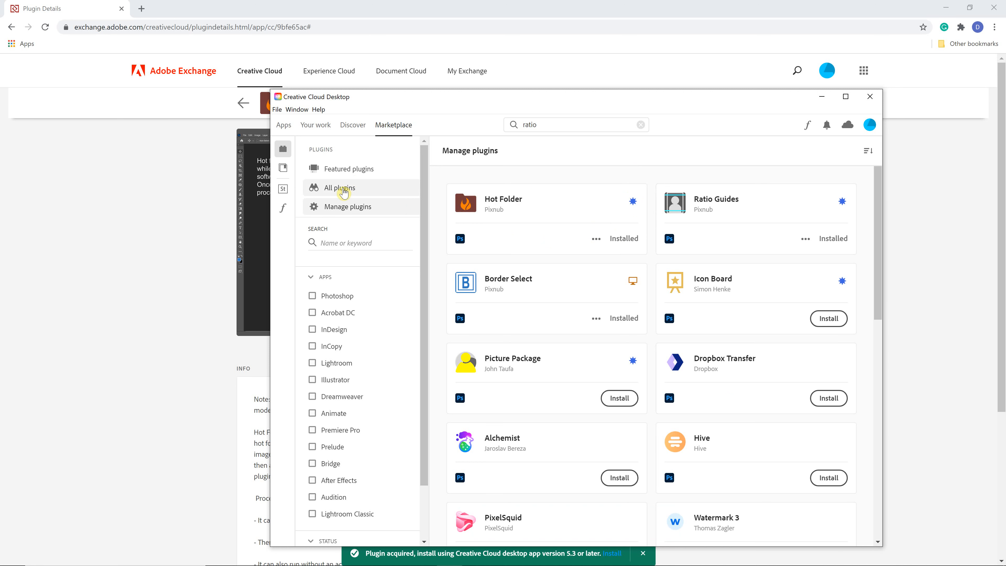
# Step: Browse all Photoshop plugins in the marketplace and close the Creative Cloud desktop window
pyautogui.click(343, 191)
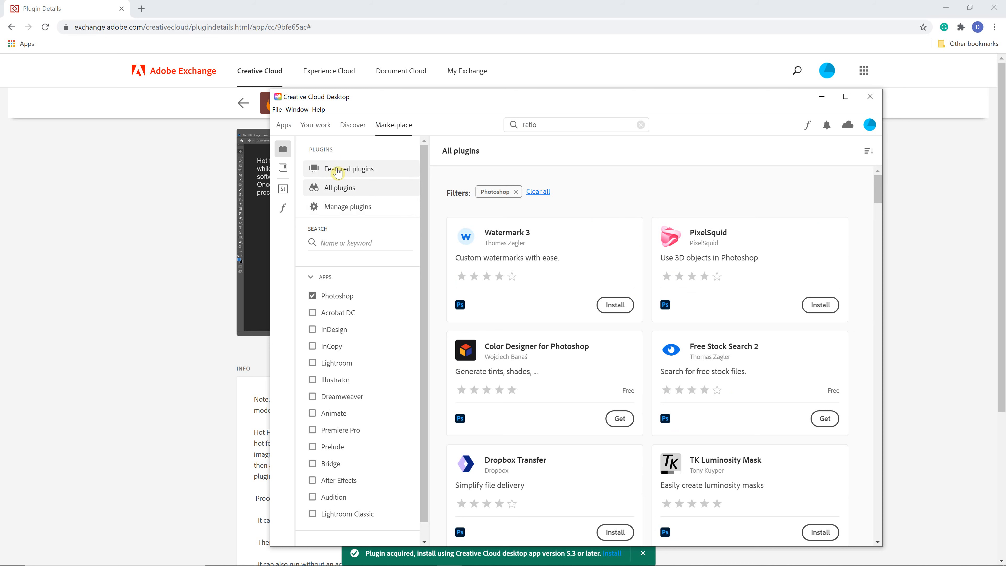
pyautogui.moveTo(536, 564)
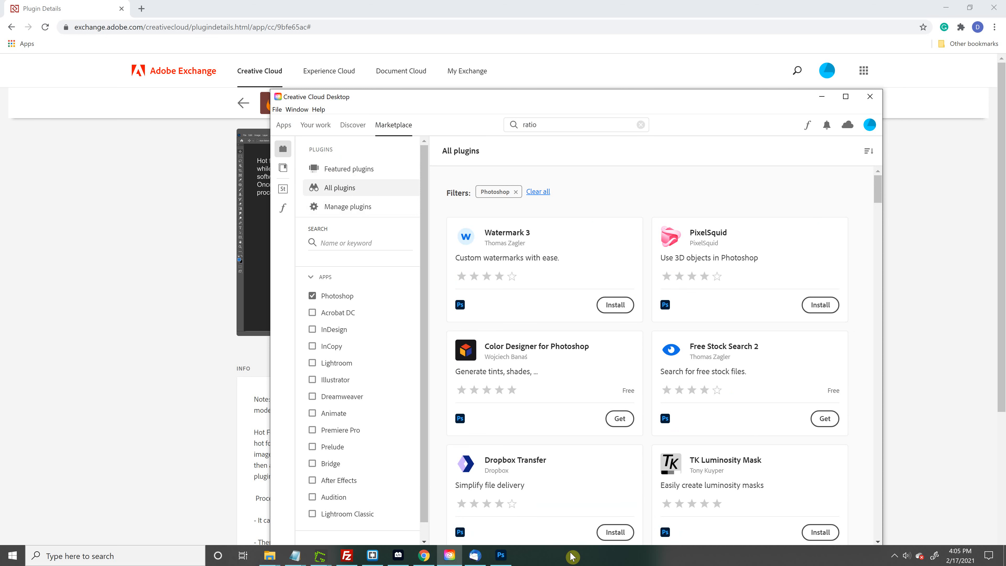
pyautogui.click(867, 100)
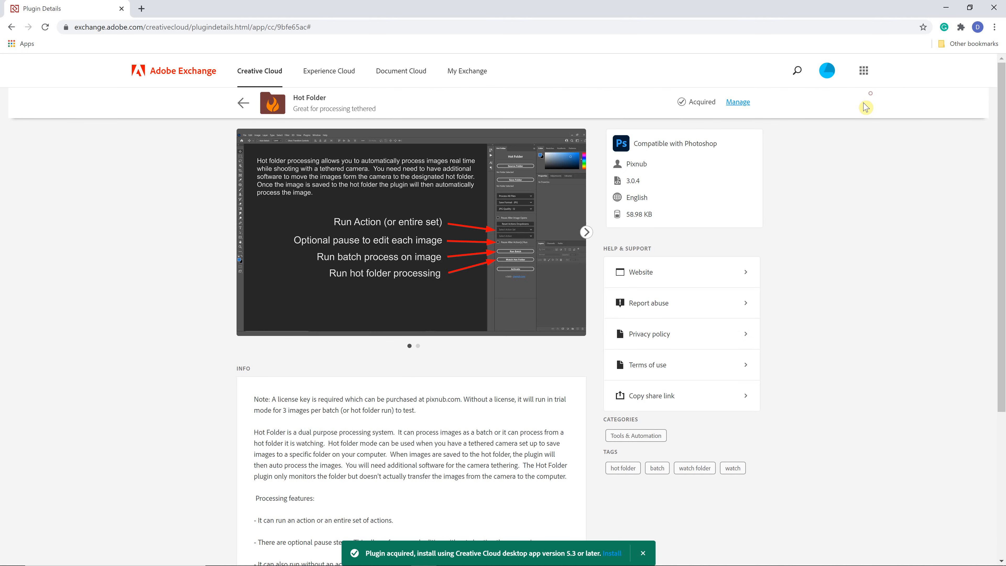
# Step: Switch to Photoshop and move the Hot Folder panel into the middle of the workspace
pyautogui.click(474, 555)
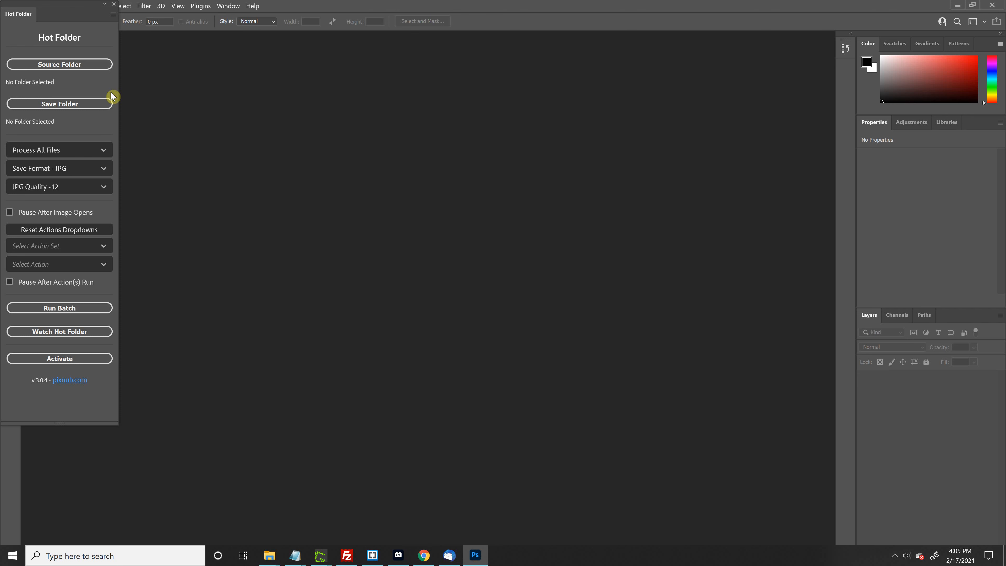
pyautogui.moveTo(78, 7); pyautogui.dragTo(673, 153)
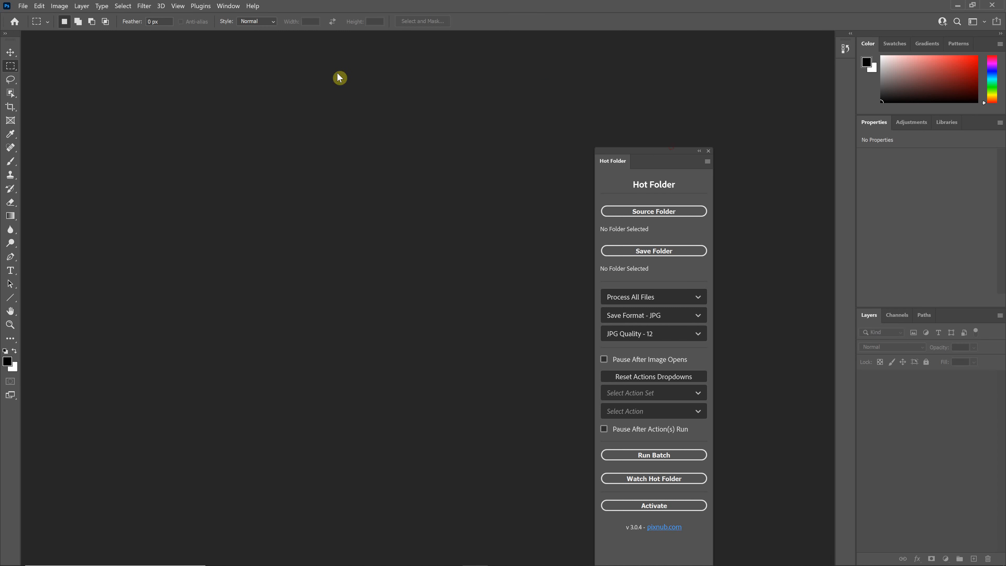
# Step: Open Browse Plugins from Photoshop's Plugins menu to bring up the Creative Cloud marketplace
pyautogui.click(193, 6)
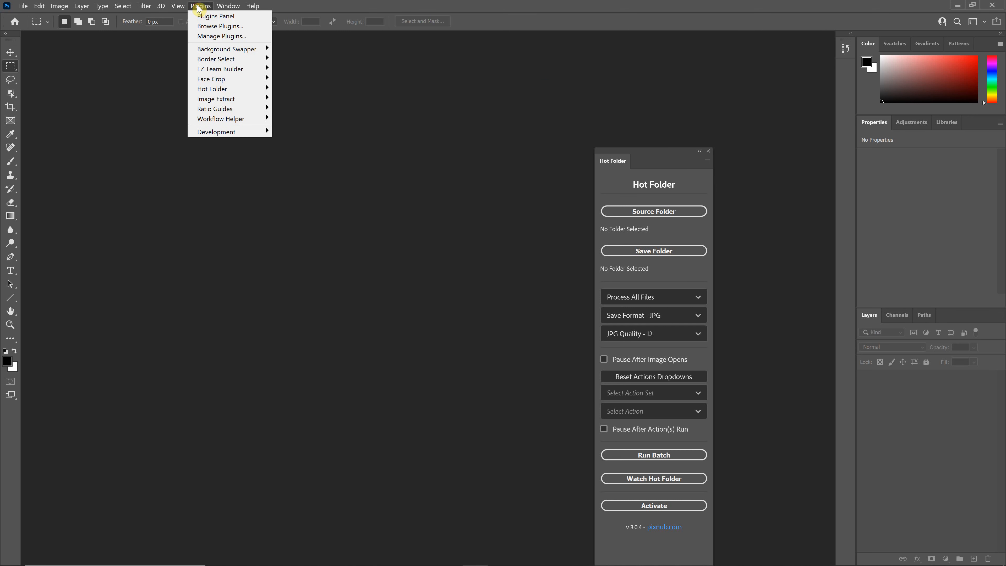
pyautogui.click(232, 27)
pyautogui.moveTo(535, 103); pyautogui.dragTo(508, 97)
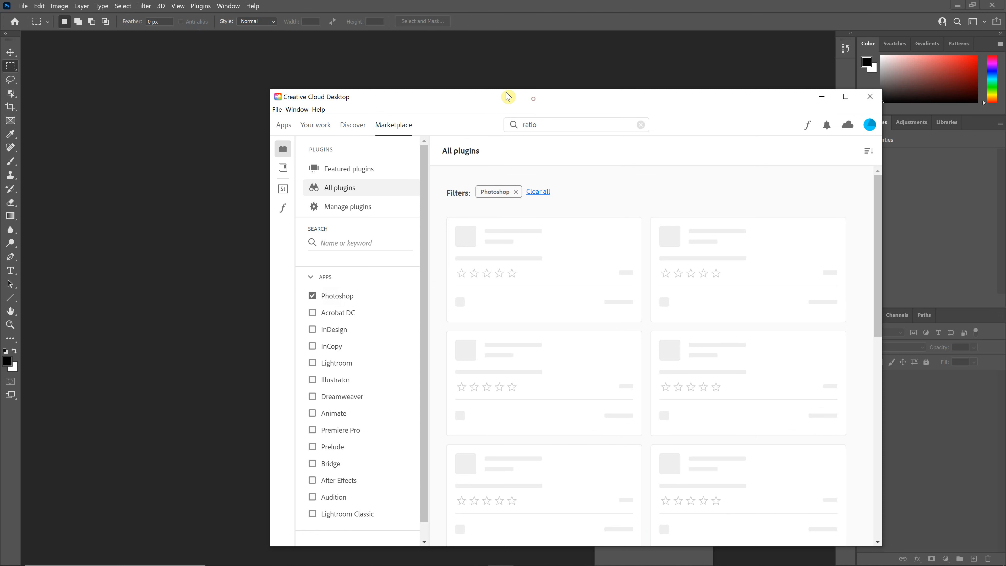
# Step: View the managed plugins and search all plugins for pixnub
pyautogui.click(353, 205)
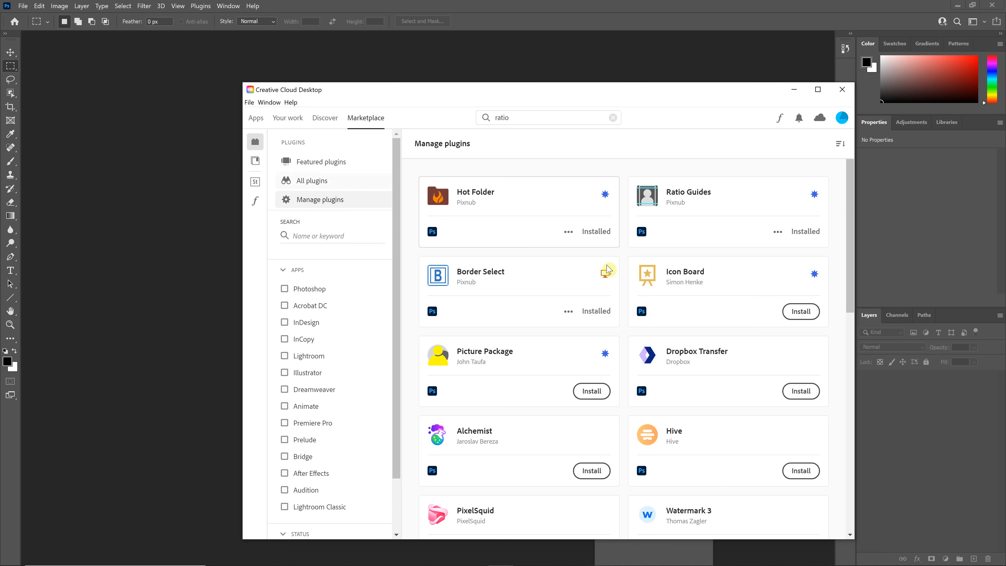
pyautogui.click(317, 183)
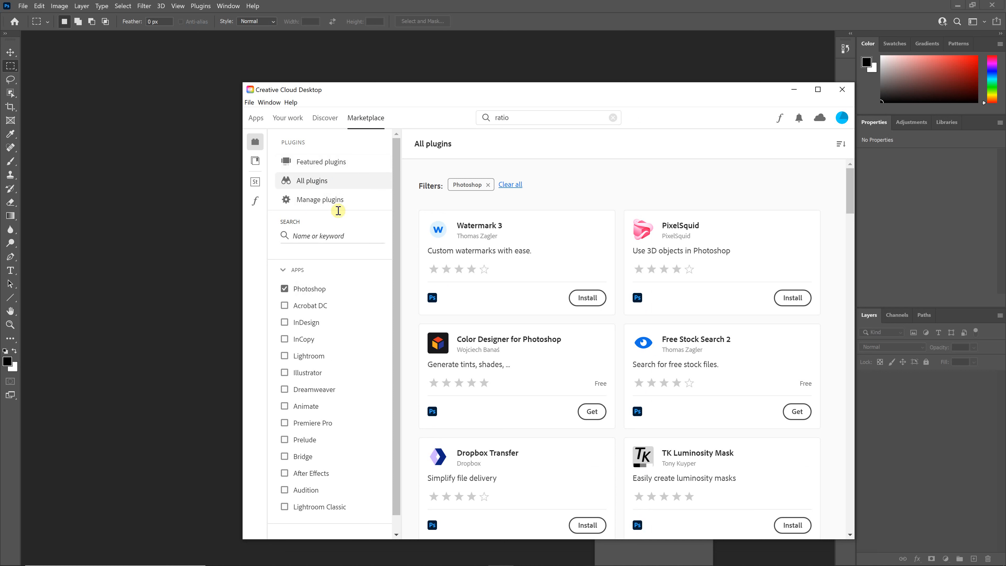
pyautogui.click(315, 235)
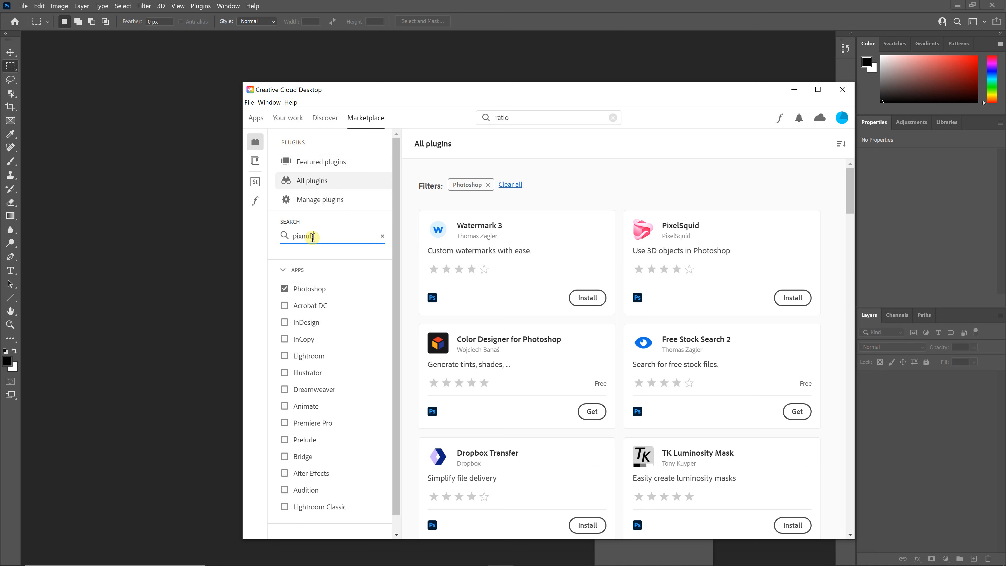
pyautogui.press('Return')
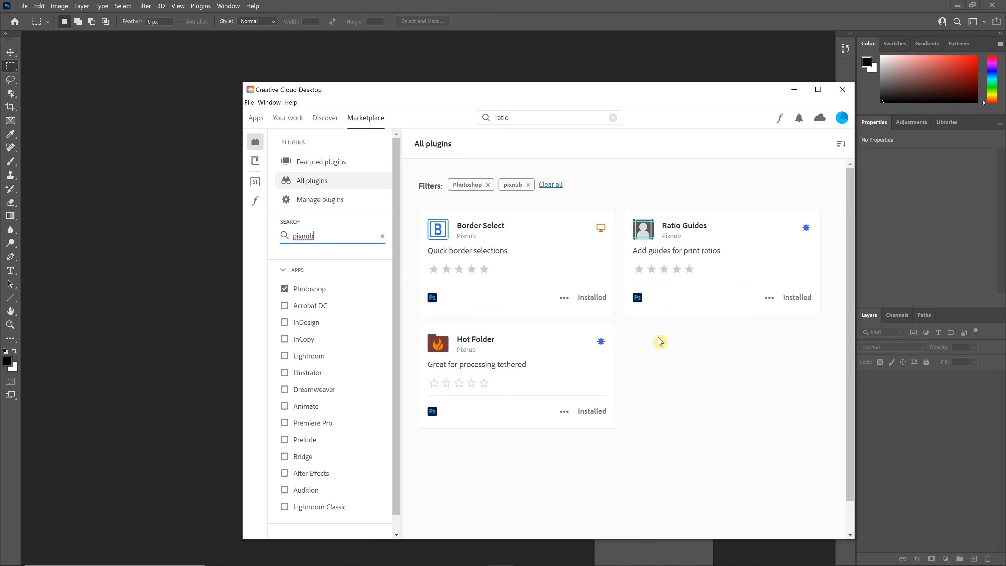
# Step: Return to the Hot Folder page on Adobe Exchange and open its Manage link in the Creative Cloud app
pyautogui.hotkey('alt', 'Tab')
pyautogui.hotkey('alt', 'Tab')
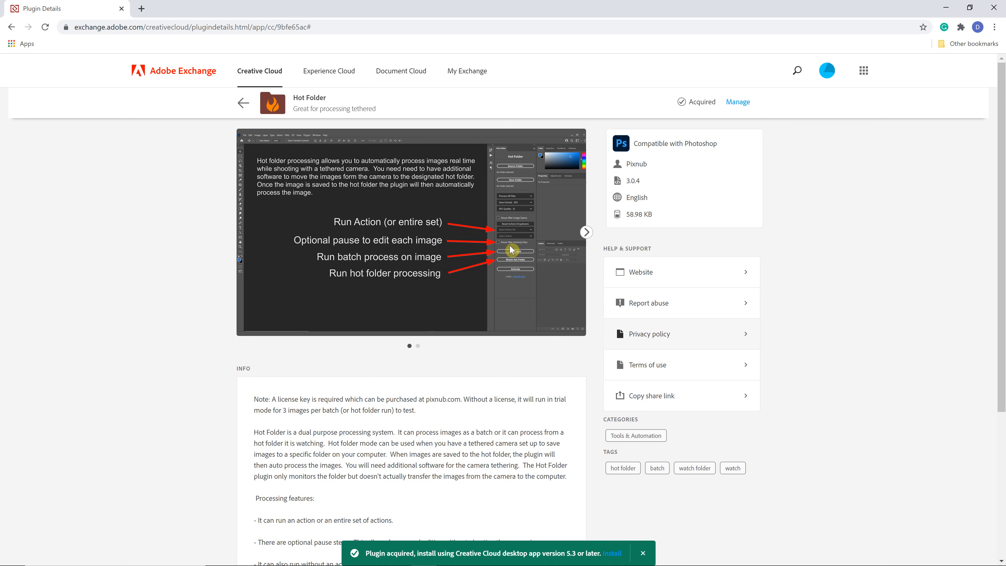
pyautogui.click(13, 28)
pyautogui.click(28, 27)
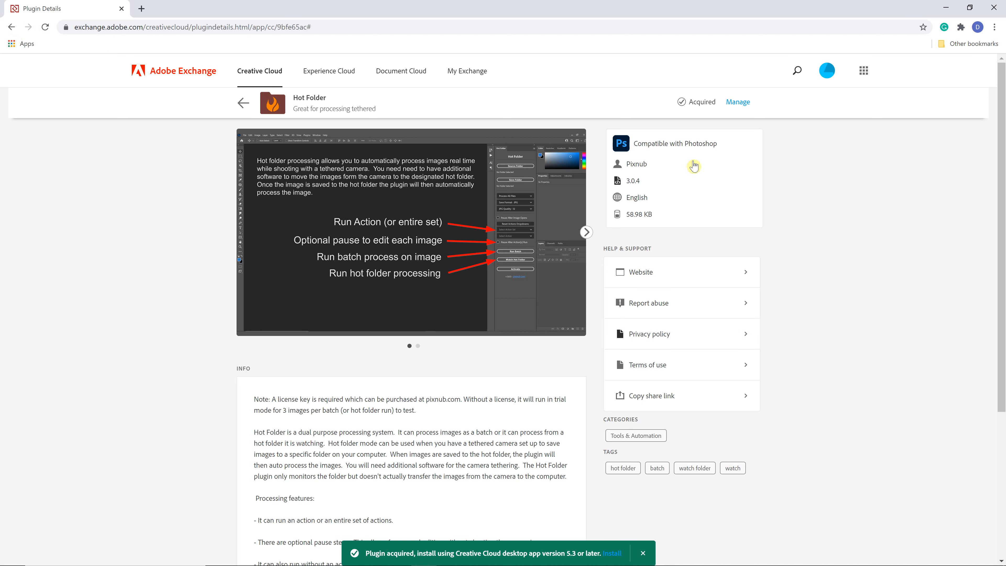
pyautogui.click(729, 113)
pyautogui.click(559, 115)
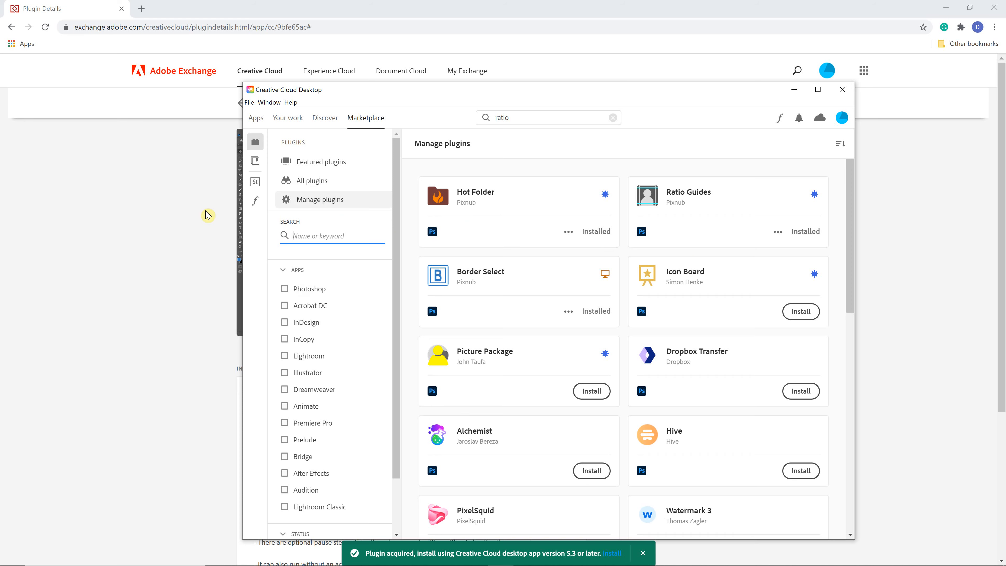
# Step: Go back in the browser to pixnub.com and open the Downloads page
pyautogui.hotkey('alt', 'Tab')
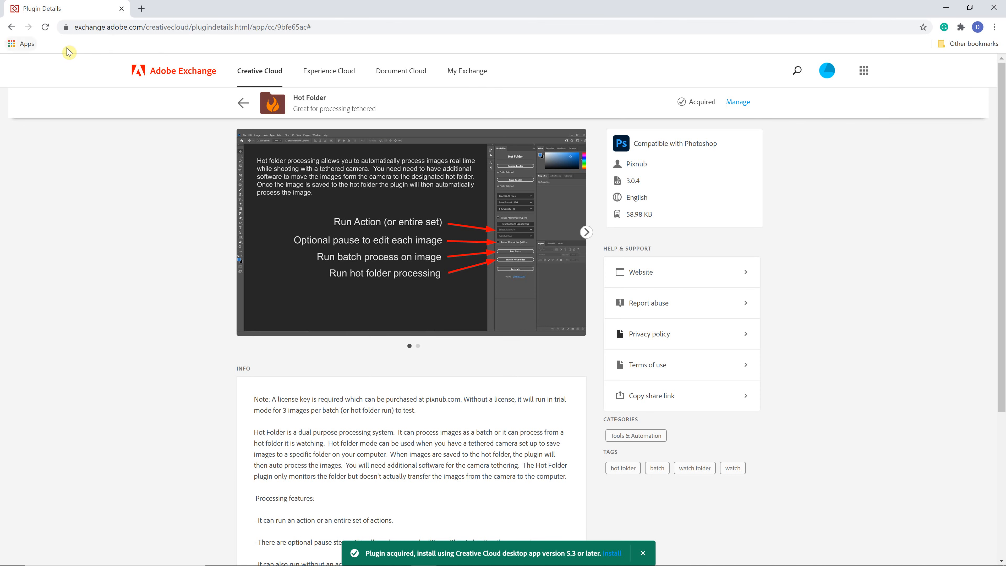
pyautogui.click(11, 28)
pyautogui.click(10, 28)
pyautogui.click(10, 28)
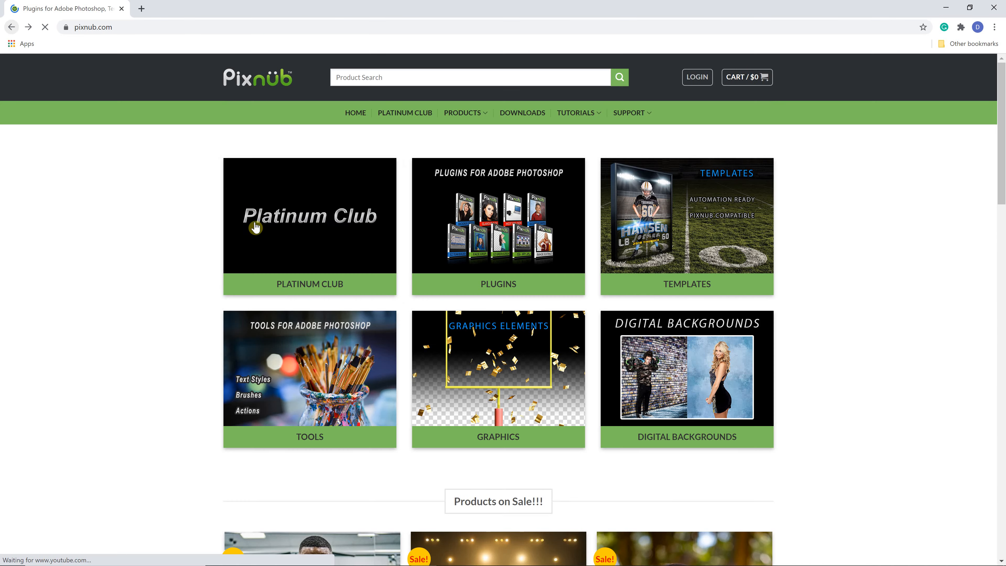
pyautogui.click(514, 117)
# Step: Highlight the Installers on Adobe Exchange table and the CCX Installers heading on the downloads page
pyautogui.scroll(-8, 636, 275)
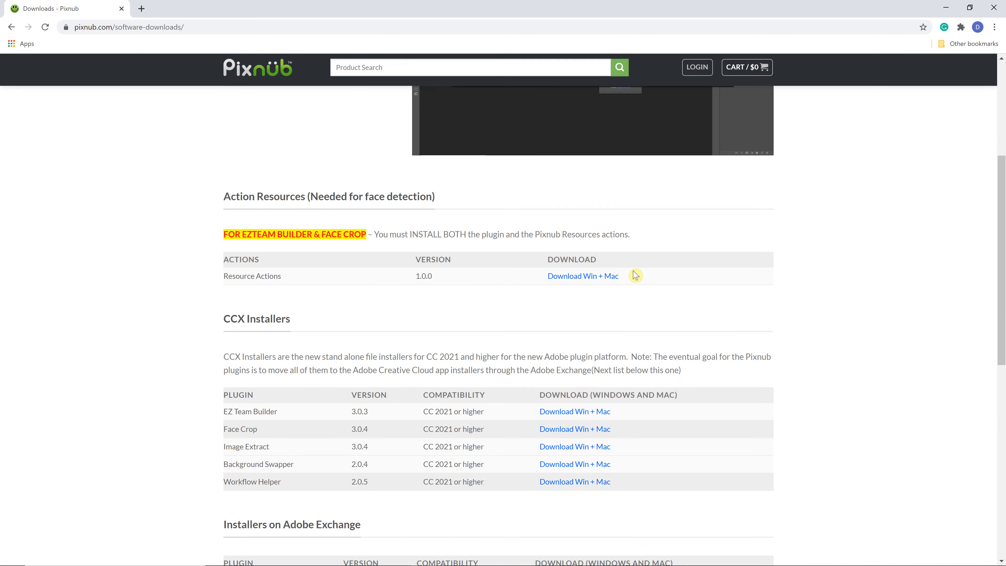
pyautogui.scroll(-2, 514, 297)
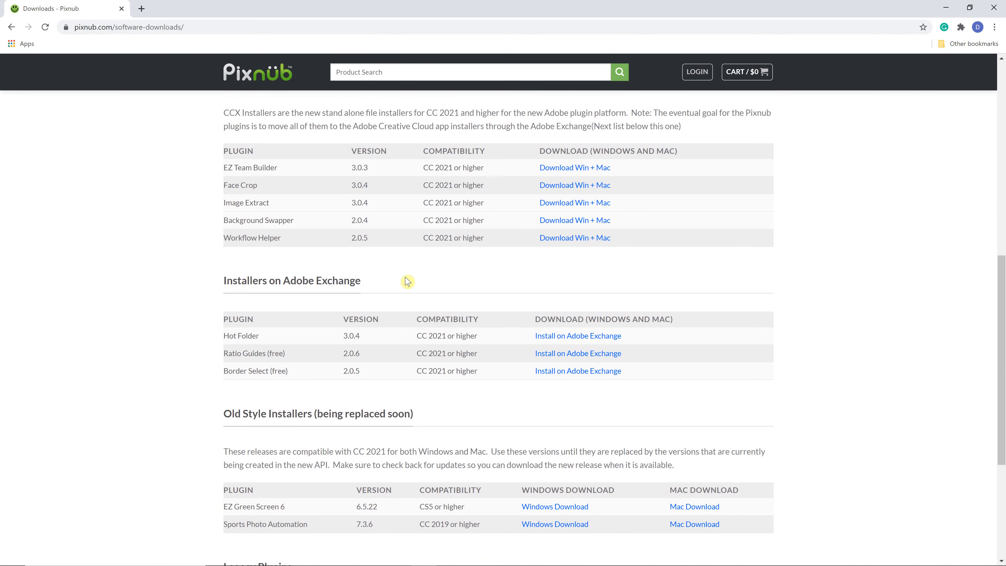
pyautogui.moveTo(214, 290); pyautogui.dragTo(810, 346)
pyautogui.scroll(4, 911, 328)
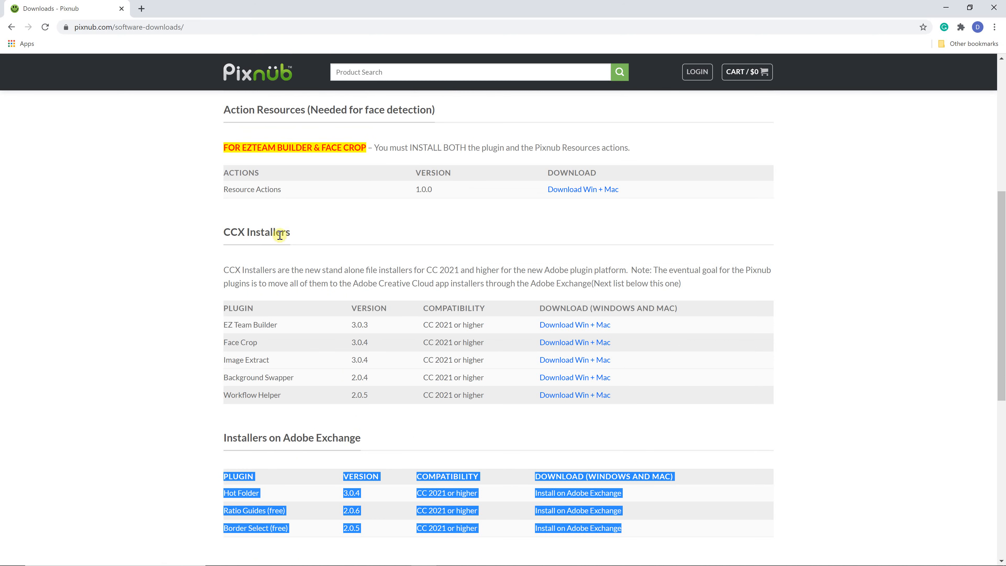
pyautogui.moveTo(225, 231); pyautogui.dragTo(308, 244)
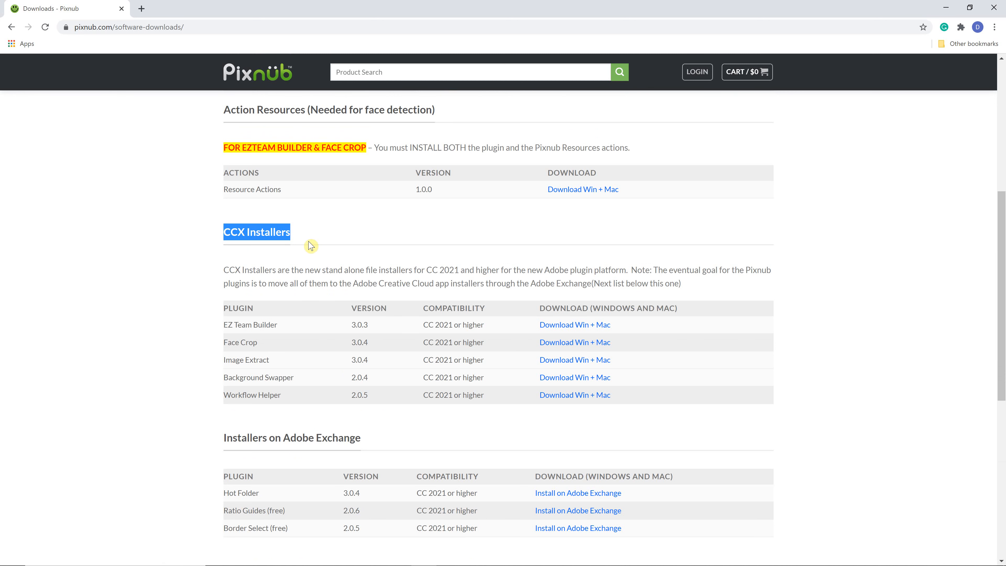
pyautogui.scroll(-1, 263, 234)
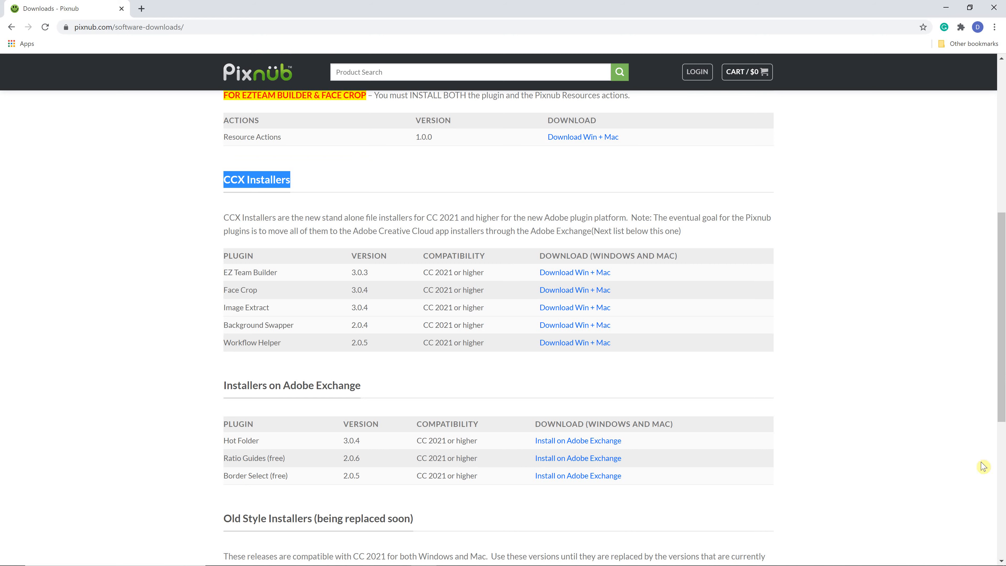
pyautogui.scroll(-1, 754, 406)
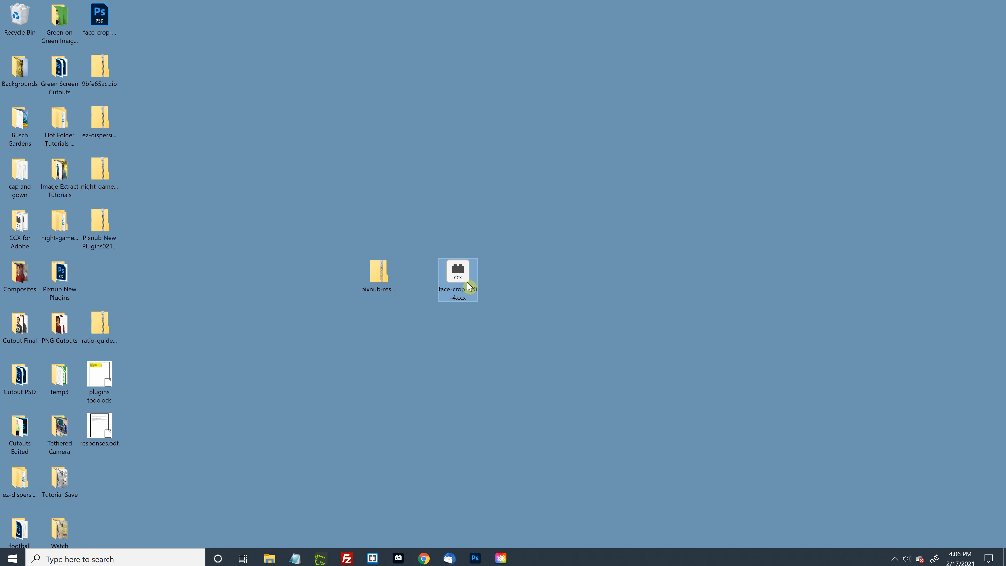
# Step: Install the Face Crop plugin from its CCX installer, replacing the current version and accepting the notice
pyautogui.moveTo(458, 274); pyautogui.dragTo(498, 232)
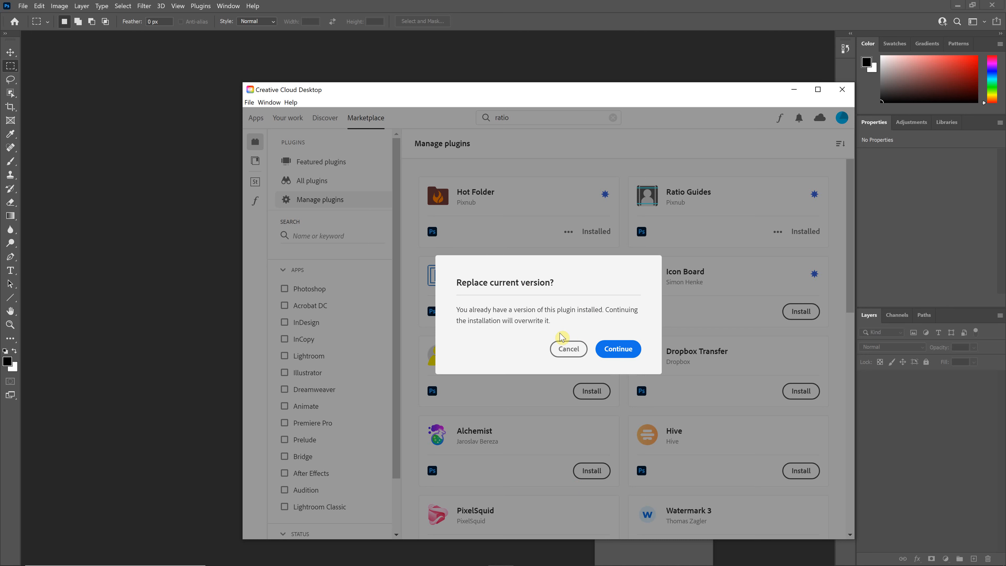
pyautogui.click(620, 350)
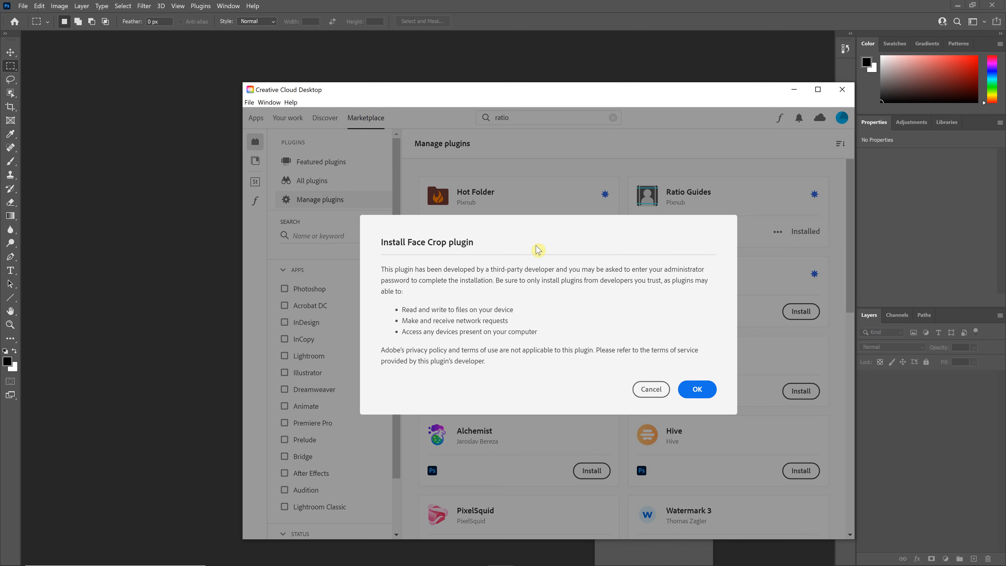
pyautogui.click(708, 394)
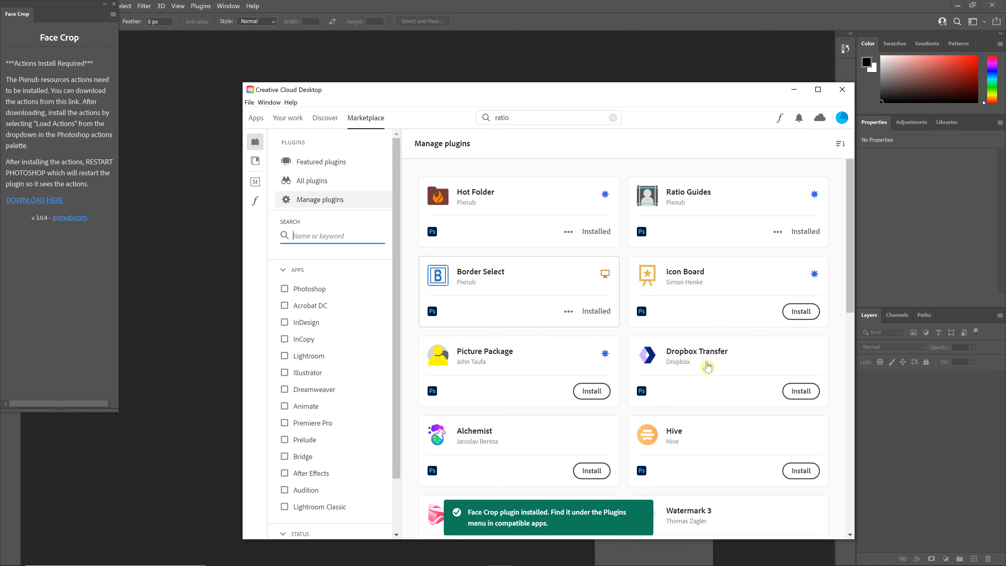
# Step: Move the Face Crop panel into the workspace and follow its DOWNLOAD HERE link for the resource actions
pyautogui.moveTo(53, 6); pyautogui.dragTo(748, 94)
pyautogui.click(708, 152)
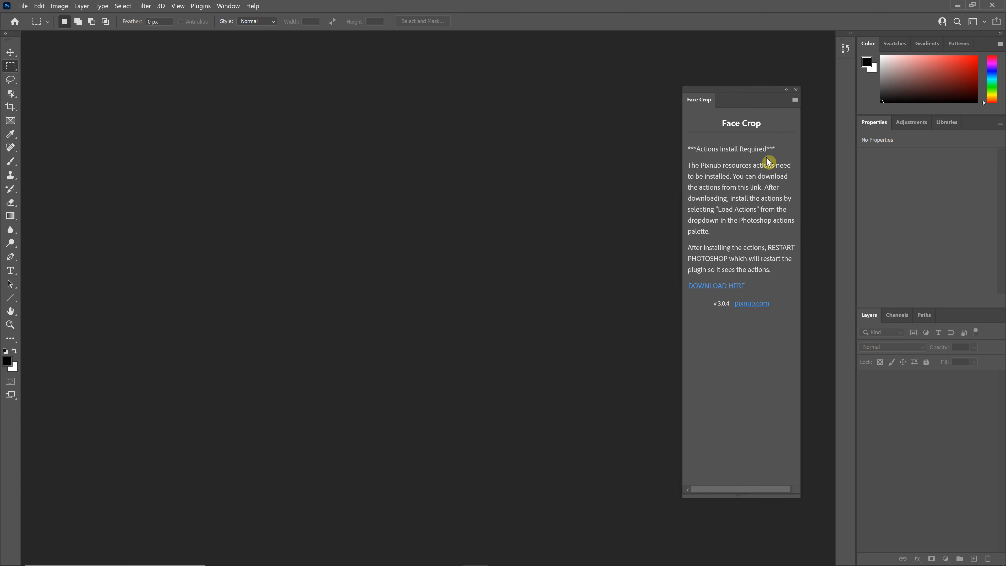
pyautogui.click(728, 287)
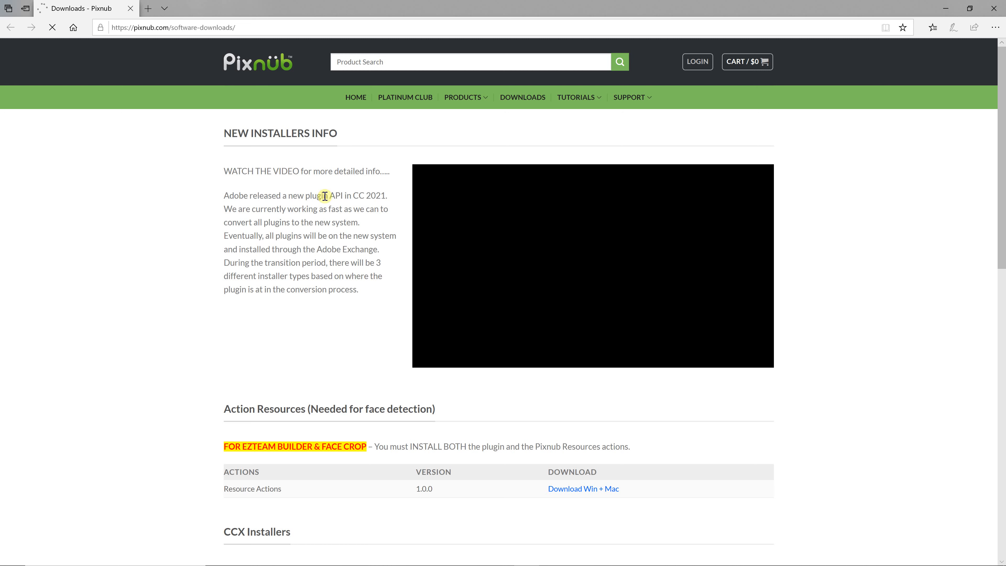
# Step: Scroll through the Pixnub downloads page around the Action Resources and CCX Installers sections
pyautogui.scroll(-4, 433, 338)
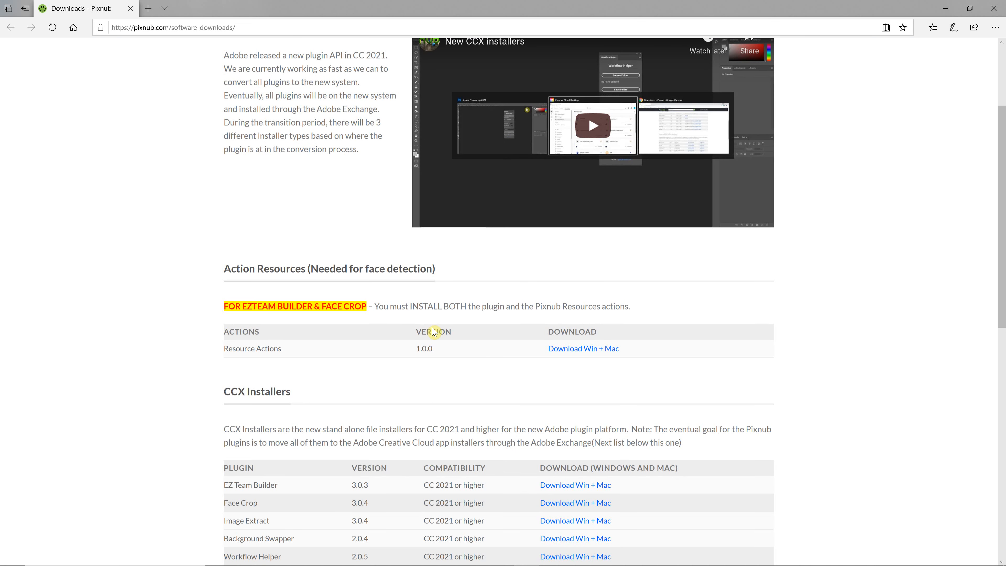
pyautogui.scroll(2, 433, 335)
pyautogui.scroll(-1, 431, 330)
pyautogui.scroll(-4, 432, 331)
pyautogui.scroll(2, 281, 187)
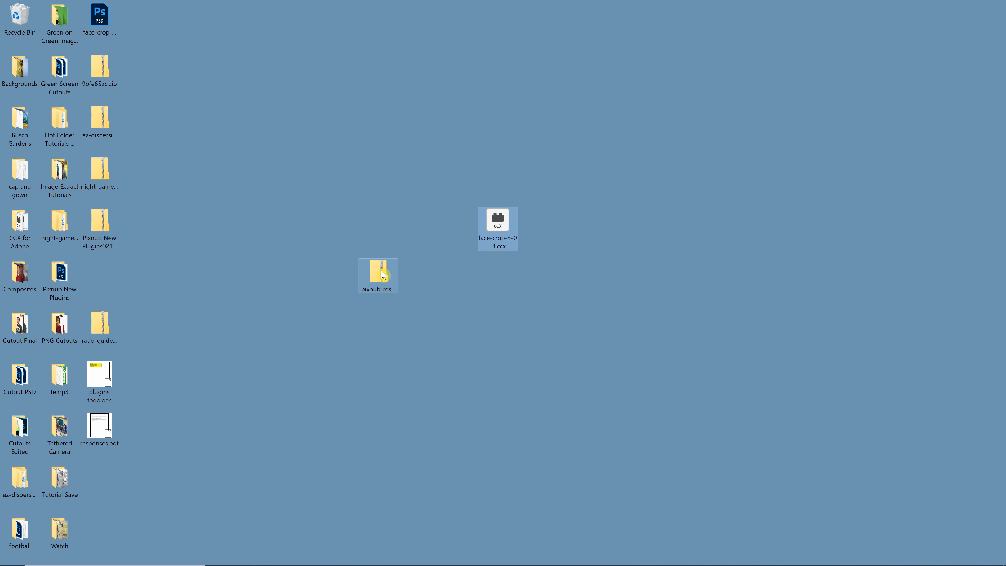
# Step: Arrange the face-crop CCX file and pixnub-resources-actions zip icons side by side on the desktop
pyautogui.moveTo(383, 275); pyautogui.dragTo(583, 275)
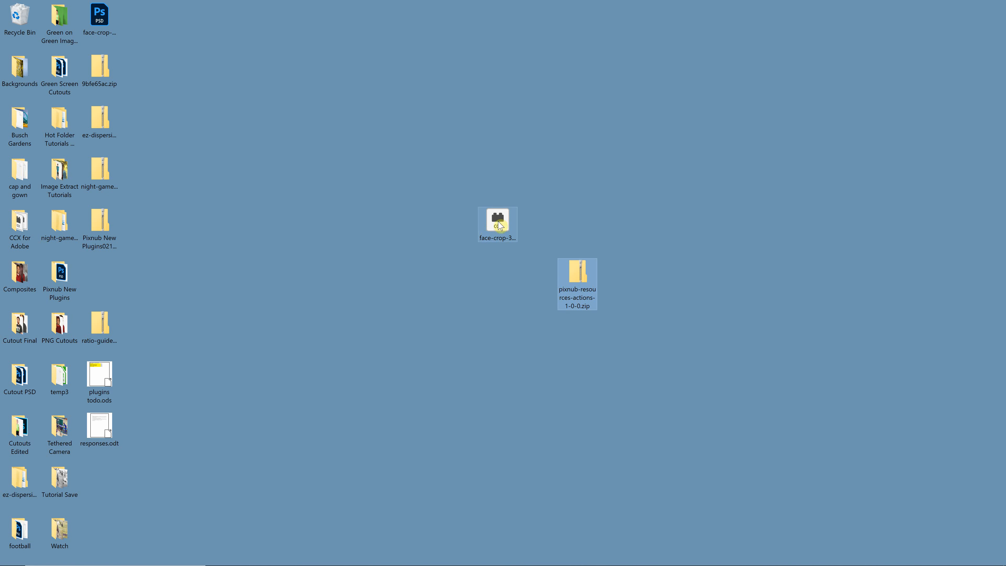
pyautogui.moveTo(498, 224); pyautogui.dragTo(384, 275)
pyautogui.moveTo(579, 286); pyautogui.dragTo(499, 287)
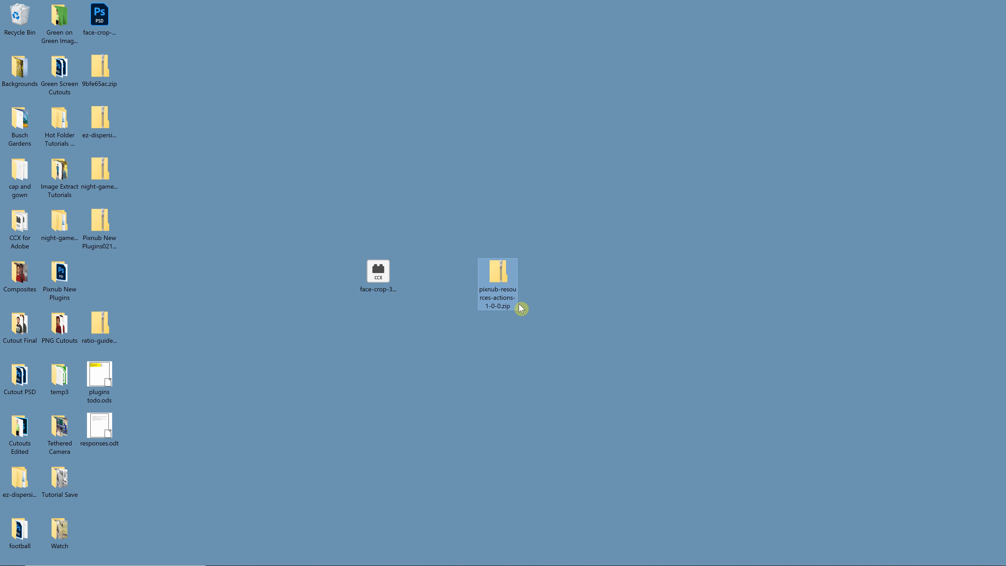
# Step: Extract the pixnub-resources-actions-1-0-0 zip into a folder of the same name on the desktop
pyautogui.doubleClick(506, 280)
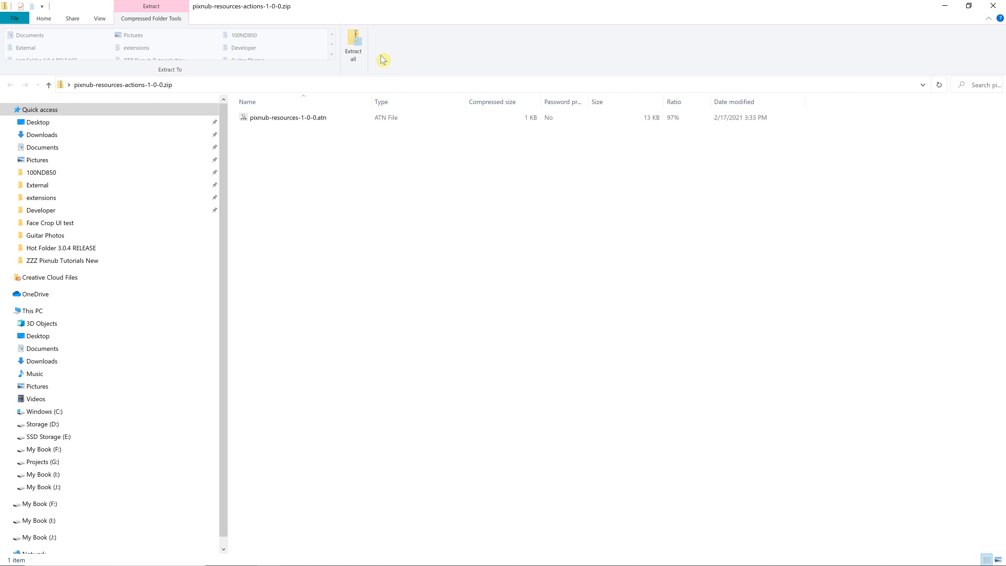
pyautogui.click(354, 48)
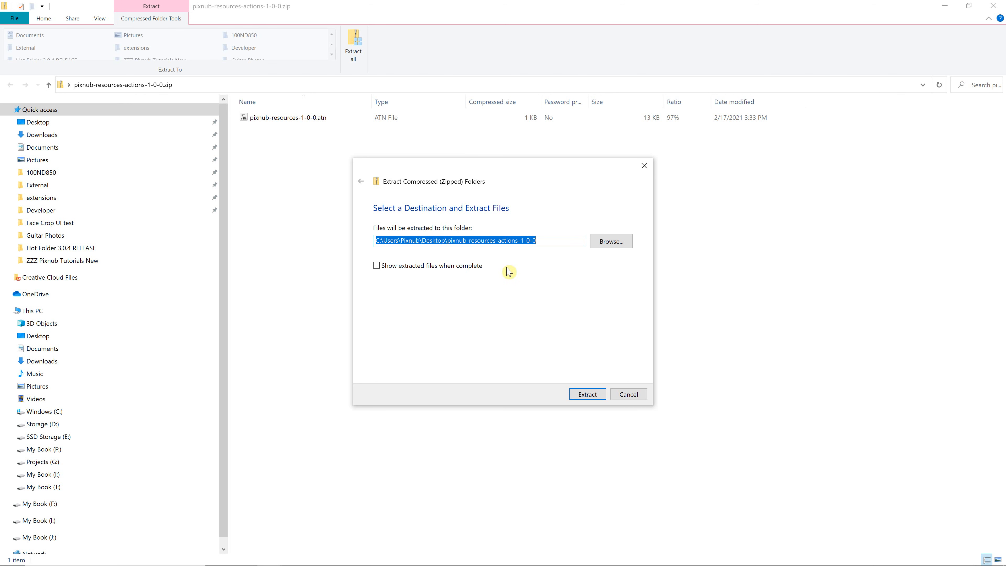
pyautogui.click(588, 394)
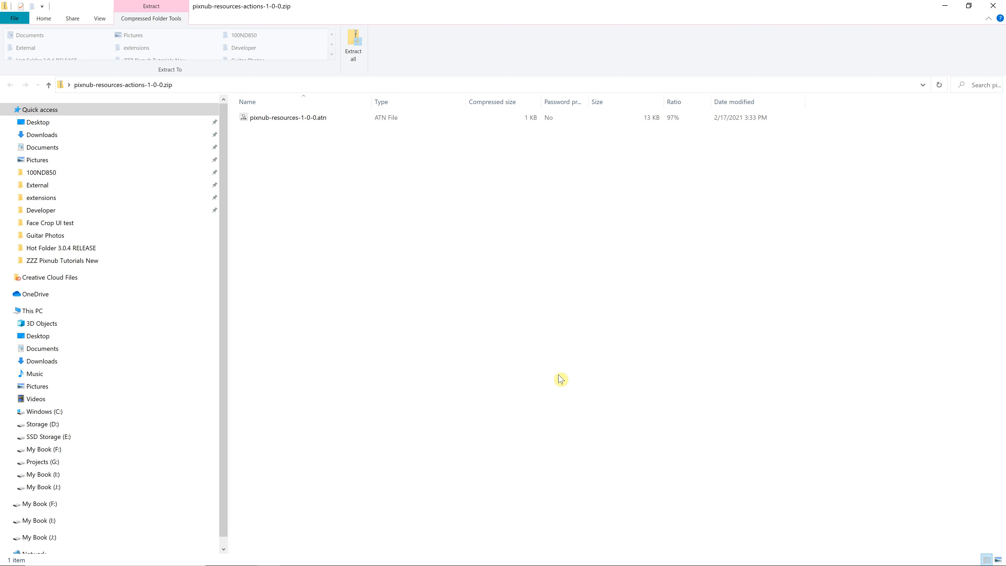
pyautogui.click(946, 7)
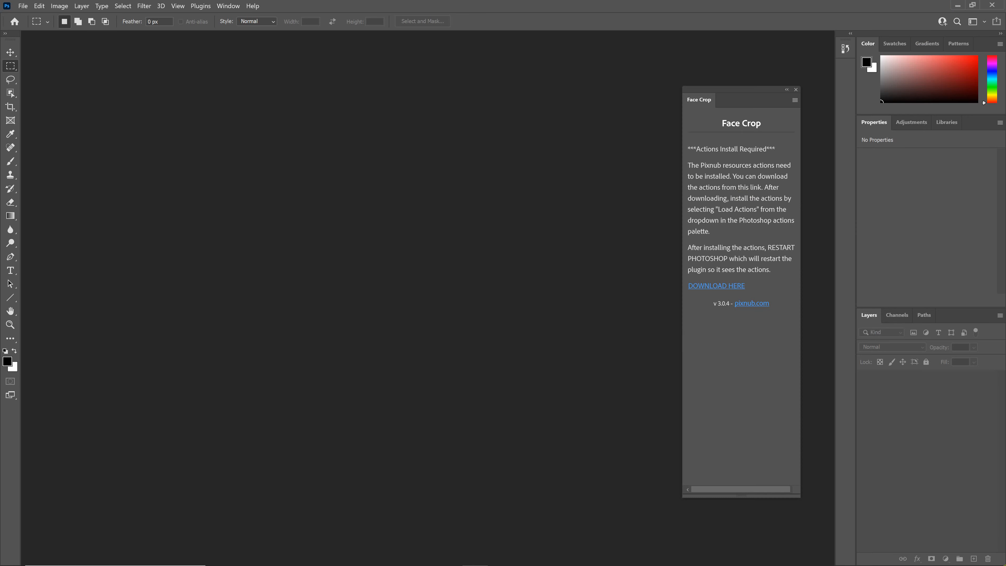
# Step: Place the extracted pixnub-resources folder beside the zip on the desktop and open it to view its .atn file
pyautogui.click(1003, 544)
pyautogui.moveTo(99, 273); pyautogui.dragTo(620, 273)
pyautogui.doubleClick(615, 279)
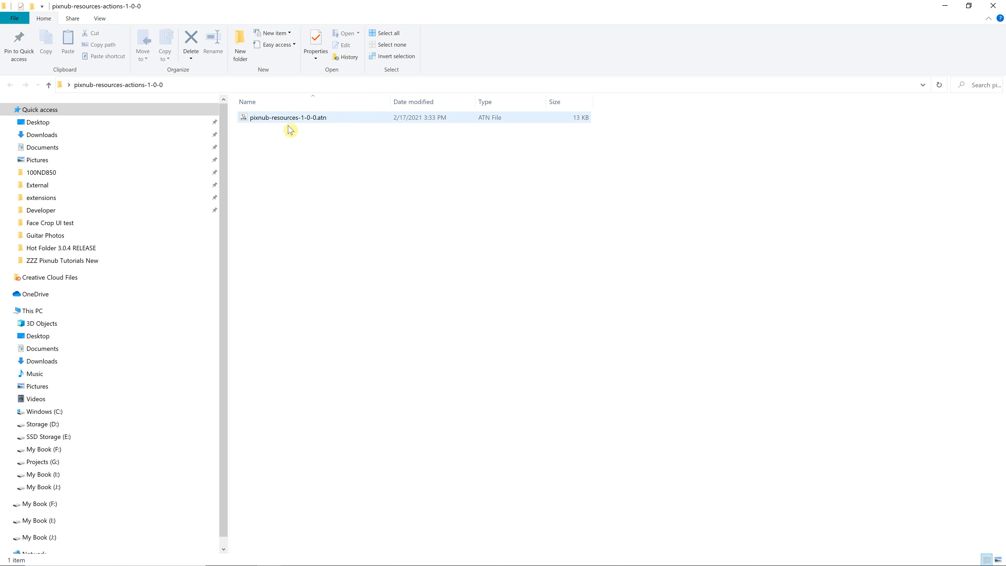
pyautogui.click(944, 5)
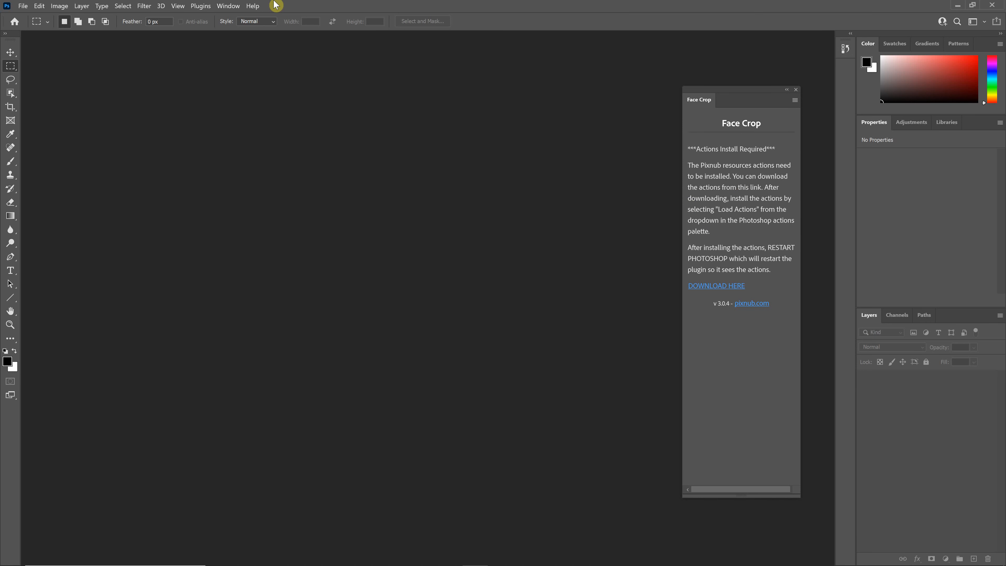
# Step: Open the Actions panel in Photoshop and lengthen it downward
pyautogui.click(231, 6)
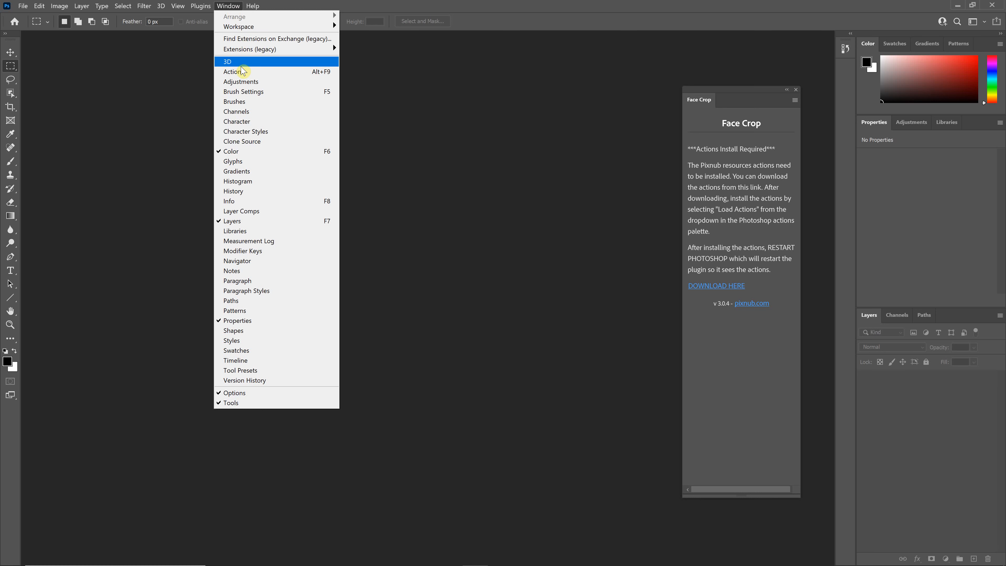
pyautogui.click(237, 71)
pyautogui.click(228, 6)
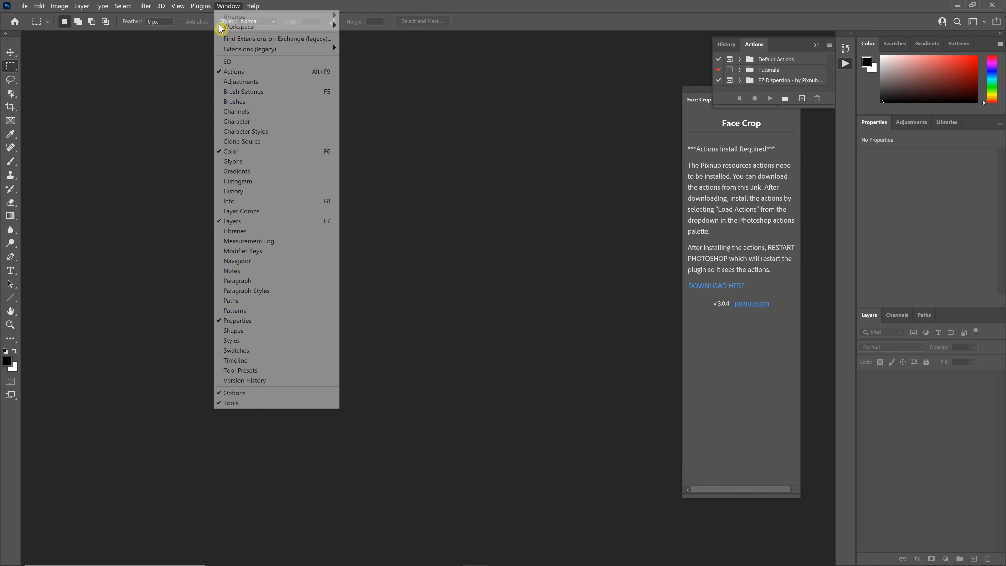
pyautogui.click(687, 6)
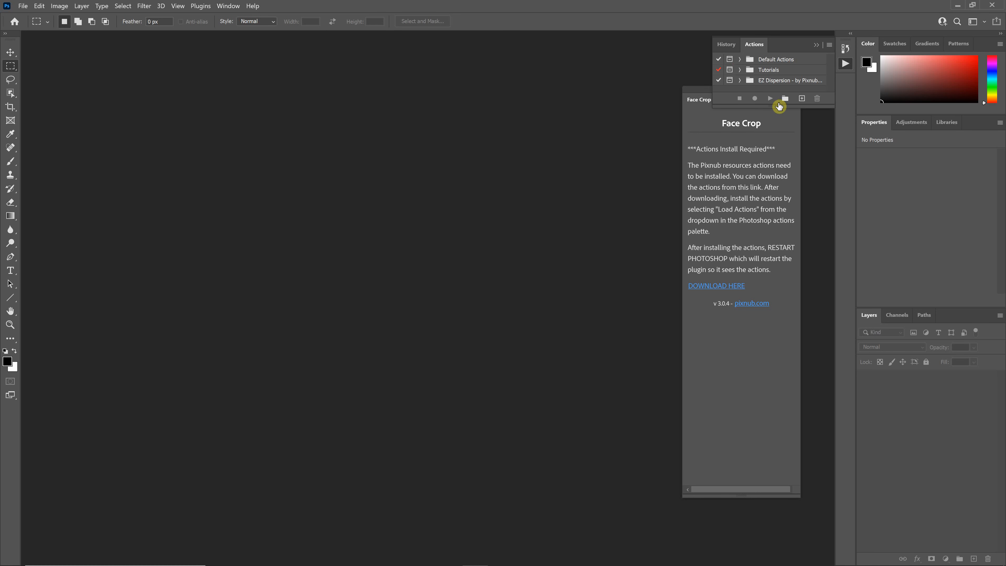
pyautogui.moveTo(776, 106); pyautogui.dragTo(786, 292)
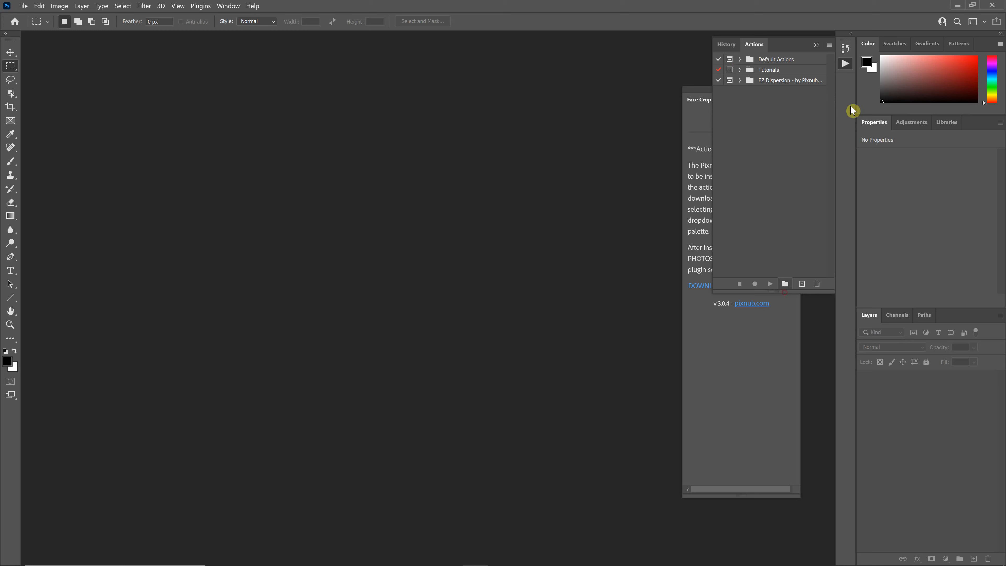
# Step: Load the pixnub-resources-1-0-0.atn actions from the desktop's pixnub-resources-actions-1-0-0 folder
pyautogui.click(830, 45)
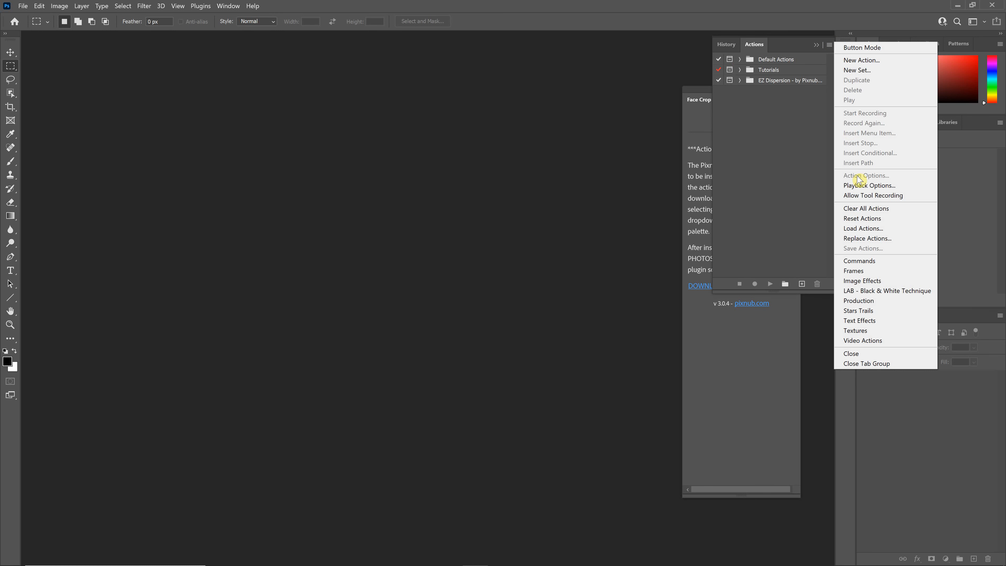
pyautogui.click(863, 228)
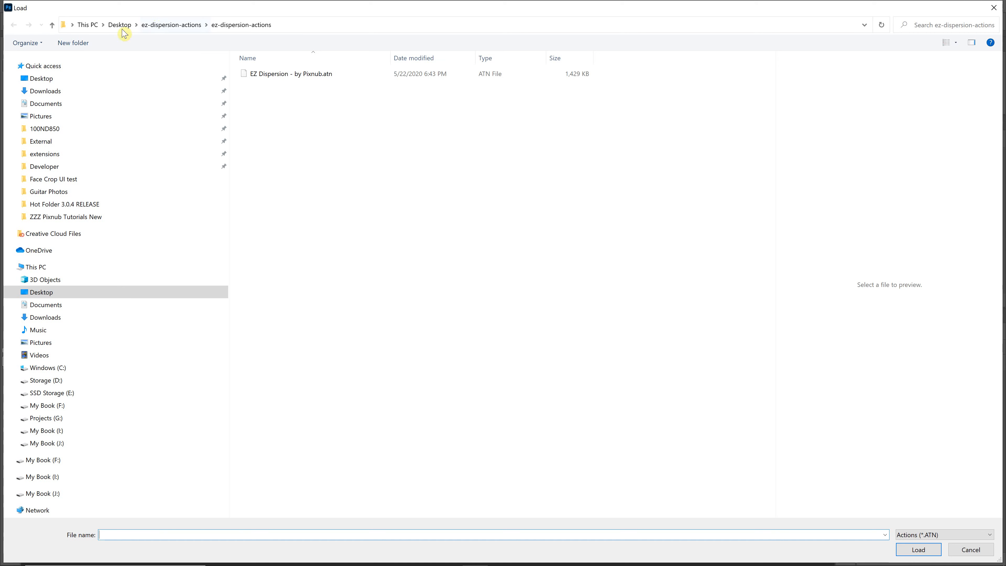
pyautogui.click(120, 25)
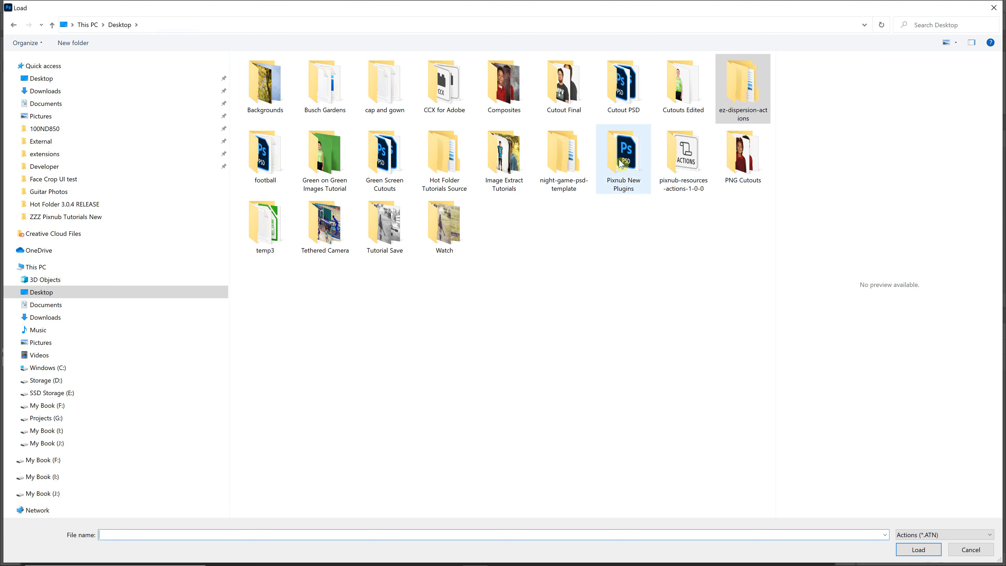
pyautogui.doubleClick(681, 161)
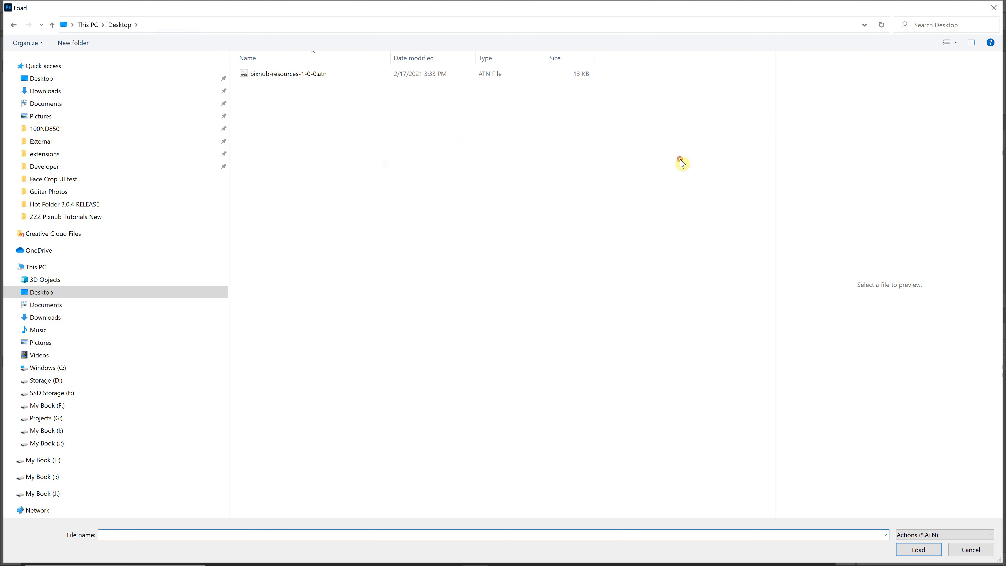
pyautogui.click(301, 79)
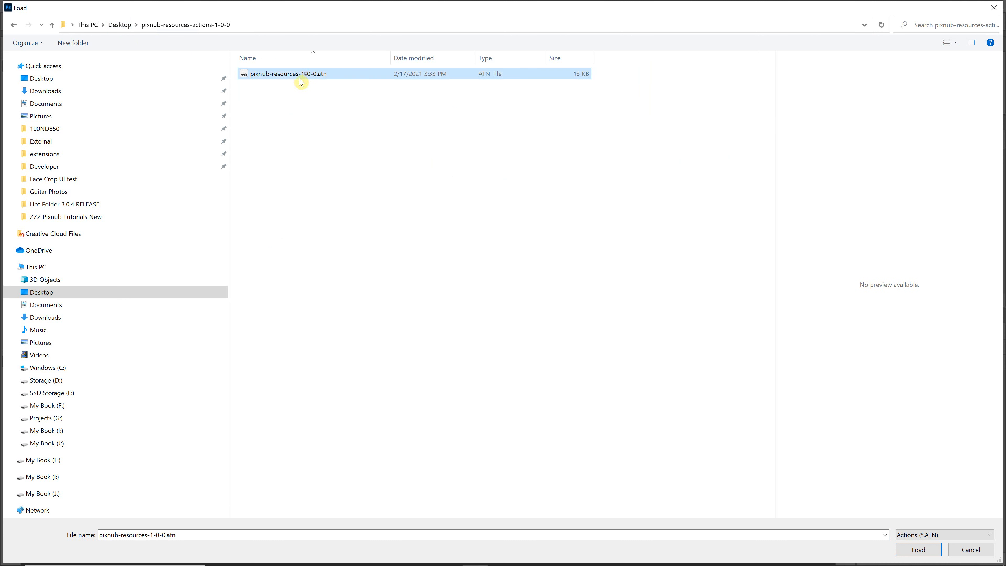
pyautogui.click(911, 549)
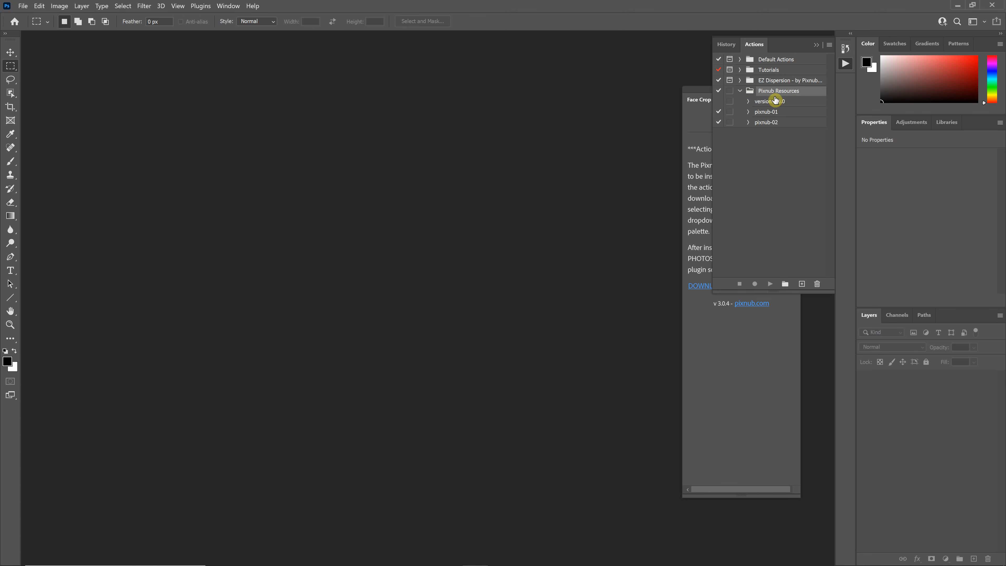
# Step: Collapse the Pixnub Resources action set and move the Face Crop panel further left
pyautogui.click(739, 91)
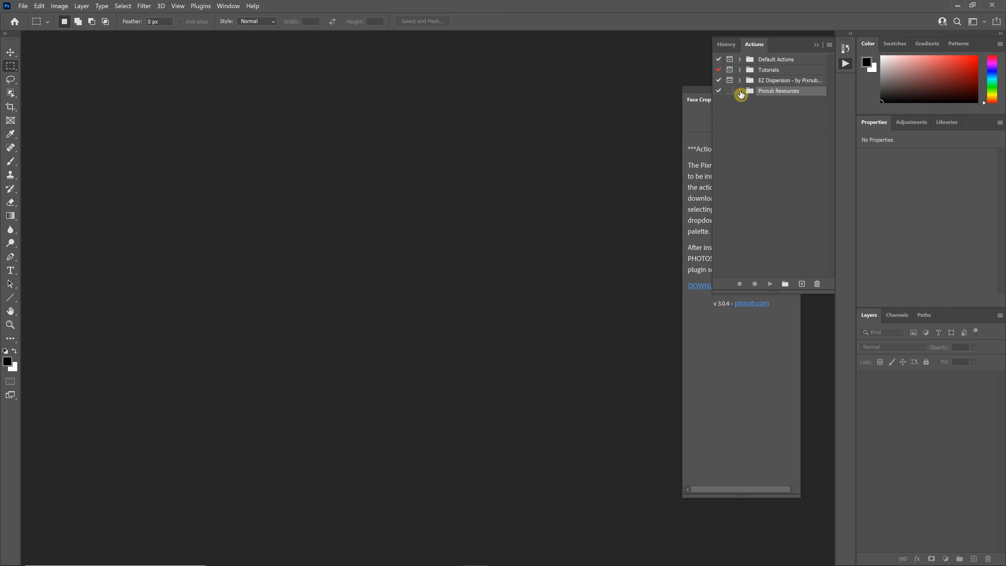
pyautogui.click(697, 103)
pyautogui.moveTo(697, 104); pyautogui.dragTo(541, 104)
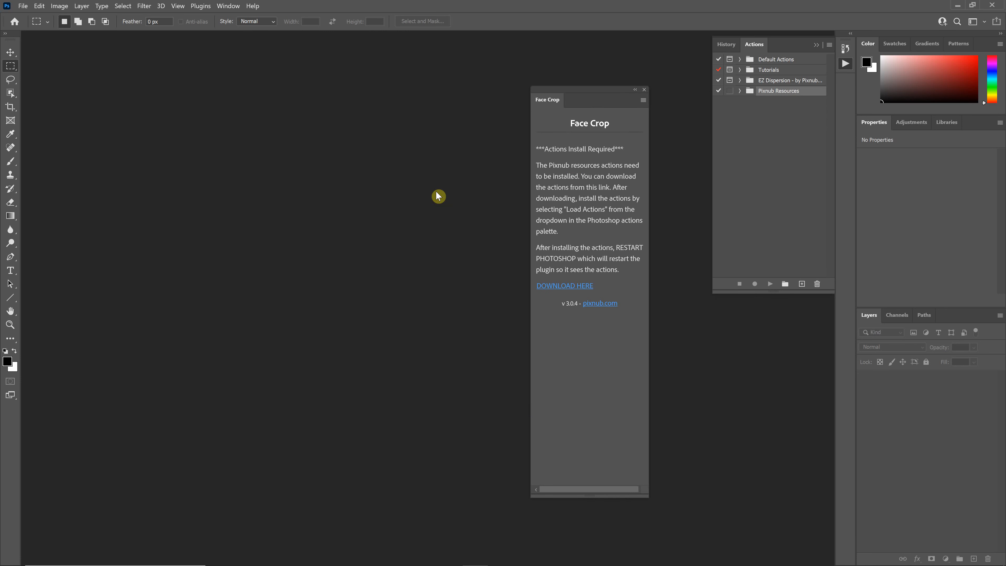
# Step: Restart Adobe Photoshop 2021 from the Windows search and open Face Crop's Create and Test Presets view
pyautogui.click(957, 6)
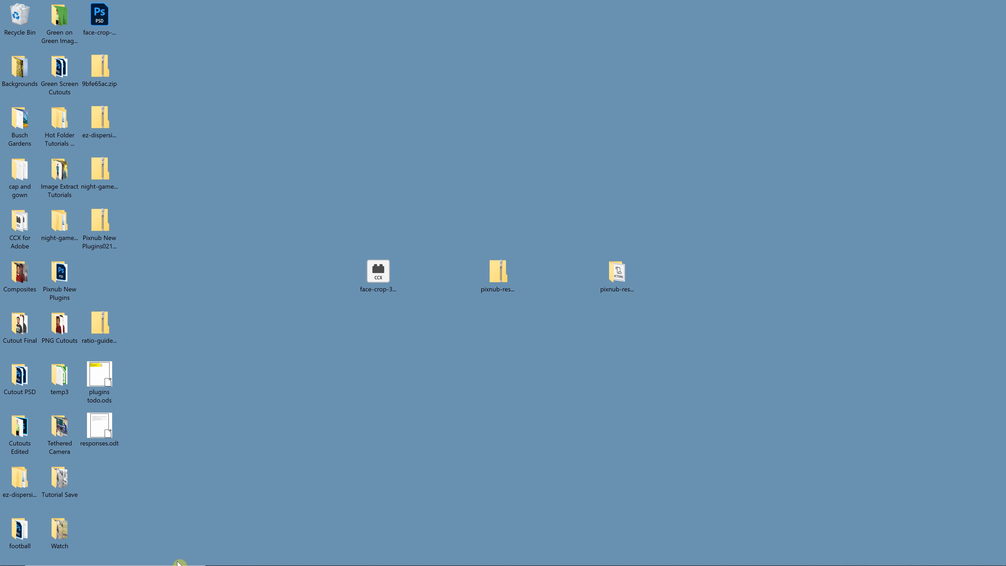
pyautogui.click(137, 558)
pyautogui.write('2021')
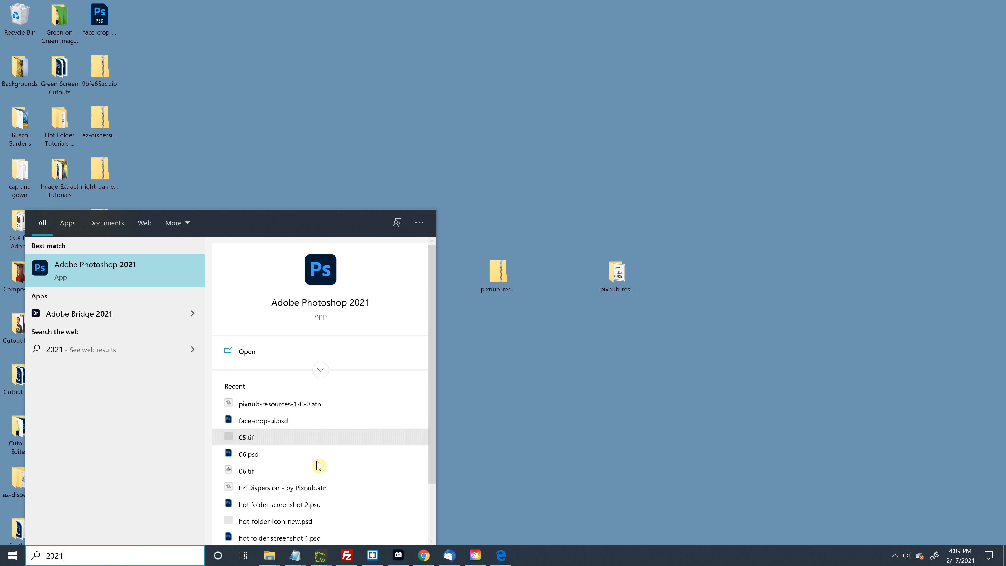
pyautogui.click(353, 303)
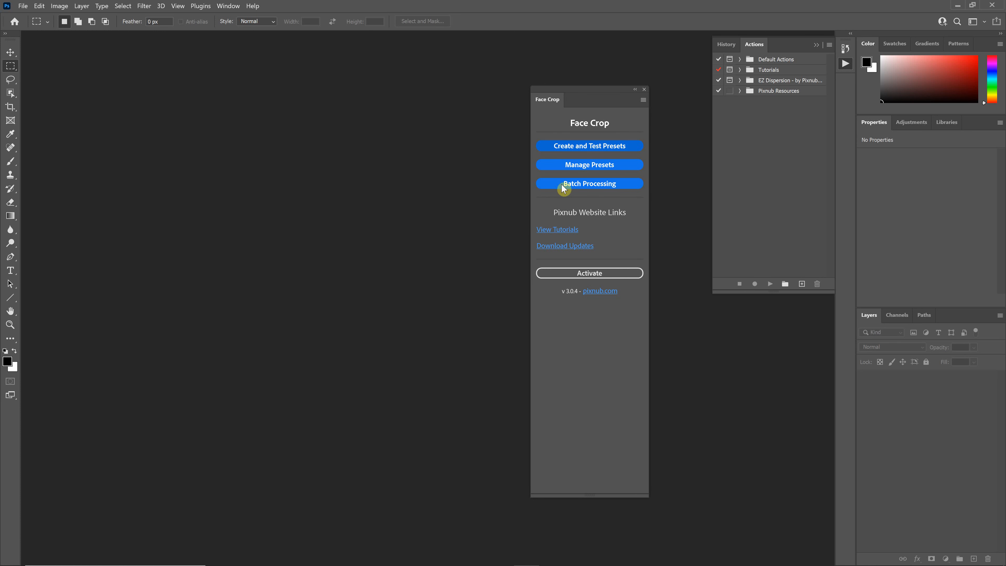
pyautogui.click(616, 152)
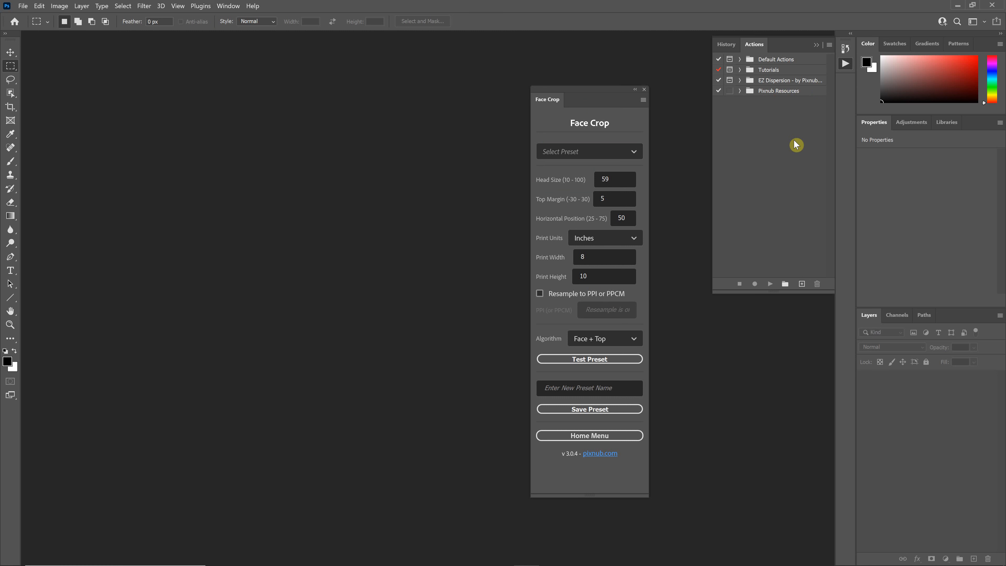
# Step: Open the EZ Team Builder plugin panel, position it beside Face Crop, and bring the Actions panel back
pyautogui.click(204, 7)
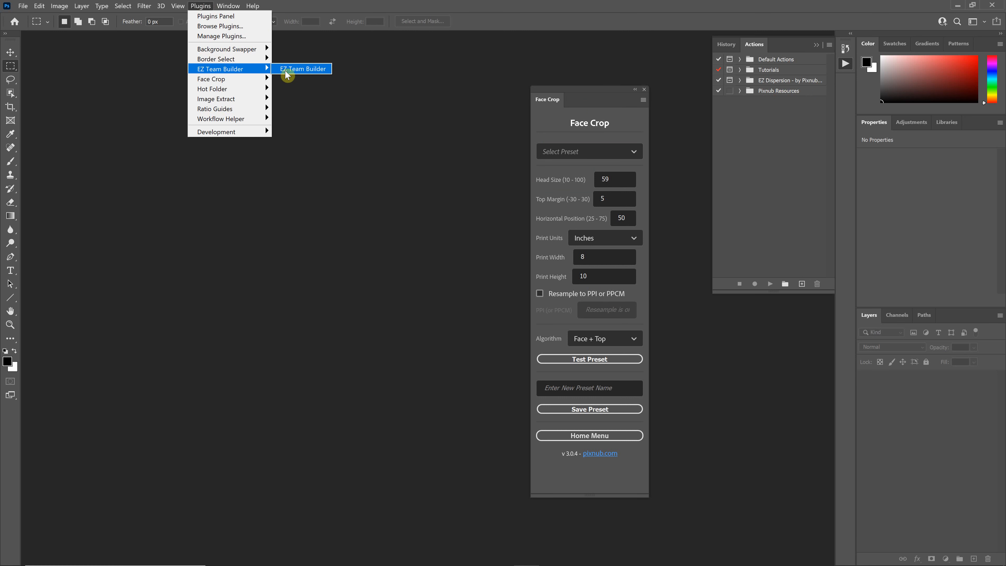
pyautogui.click(295, 69)
pyautogui.moveTo(757, 81); pyautogui.dragTo(407, 125)
pyautogui.click(845, 48)
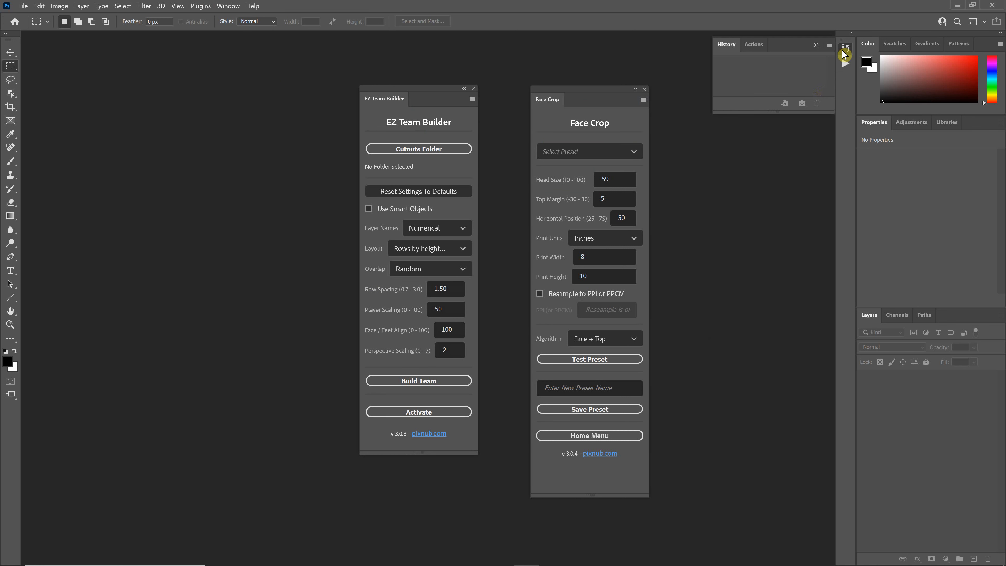
pyautogui.click(763, 51)
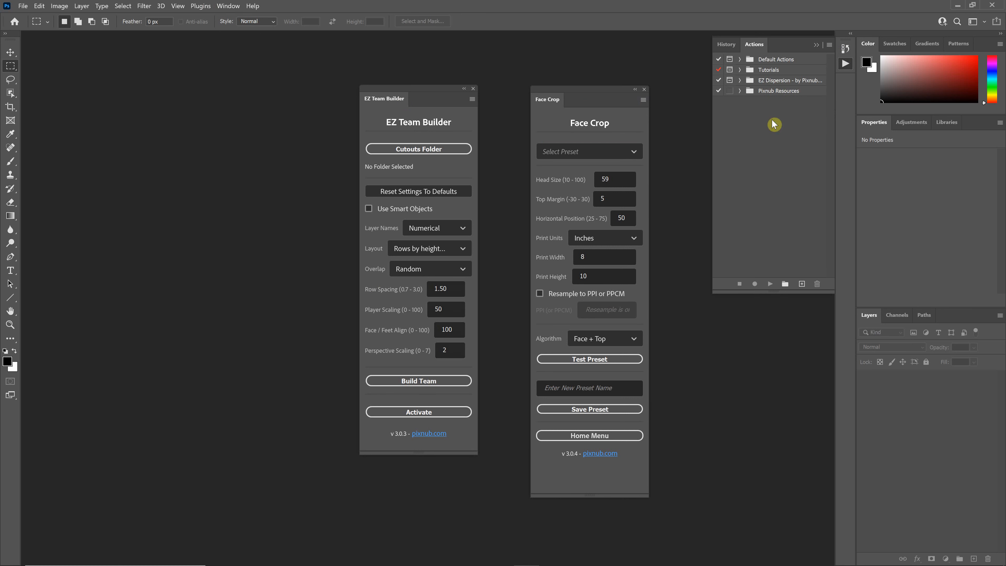
# Step: Switch to the Pixnub downloads page in the browser and review the Action Resources, CCX Installers and Exchange sections
pyautogui.hotkey('alt', 'Tab')
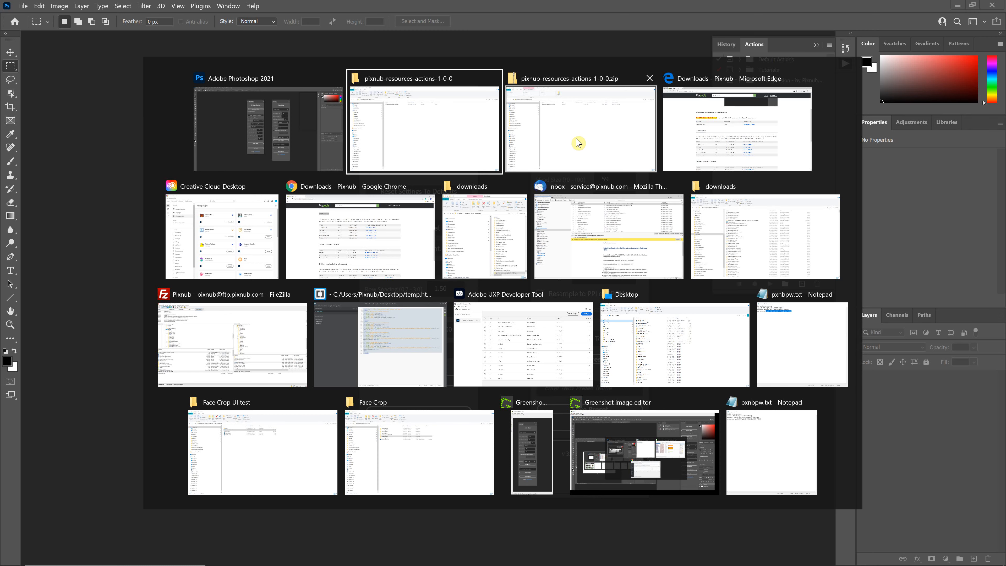
pyautogui.click(361, 234)
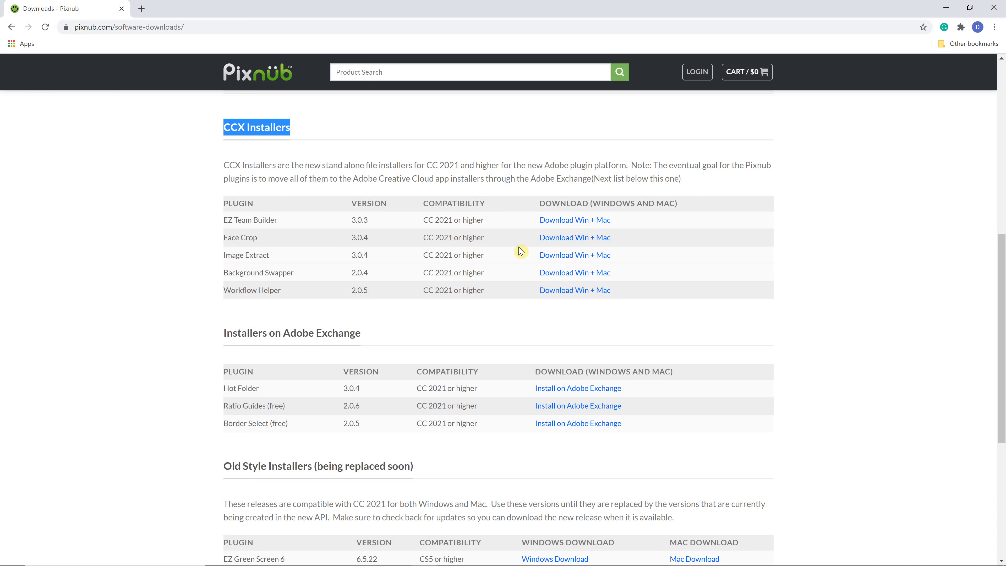
pyautogui.scroll(-1, 419, 270)
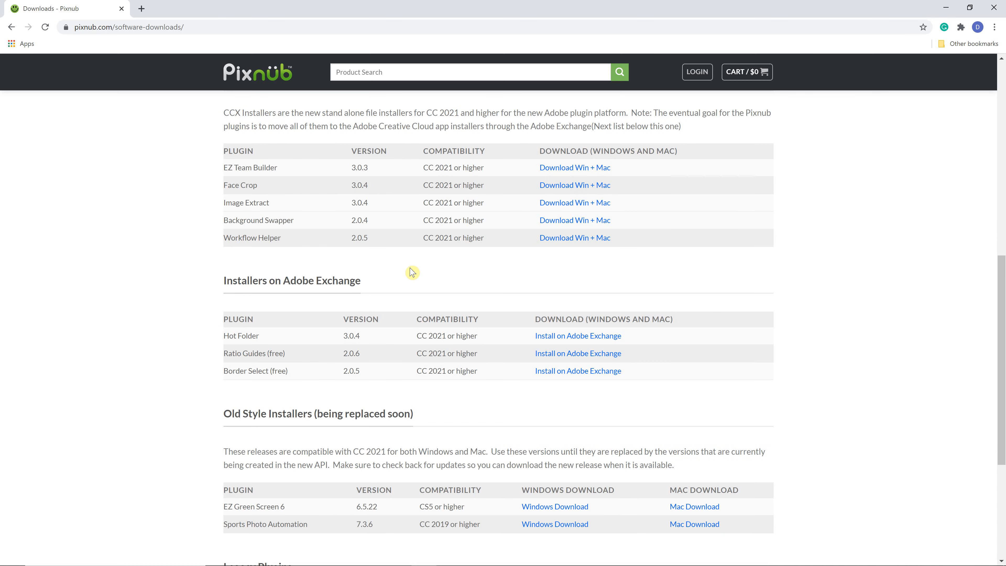
pyautogui.scroll(3, 412, 271)
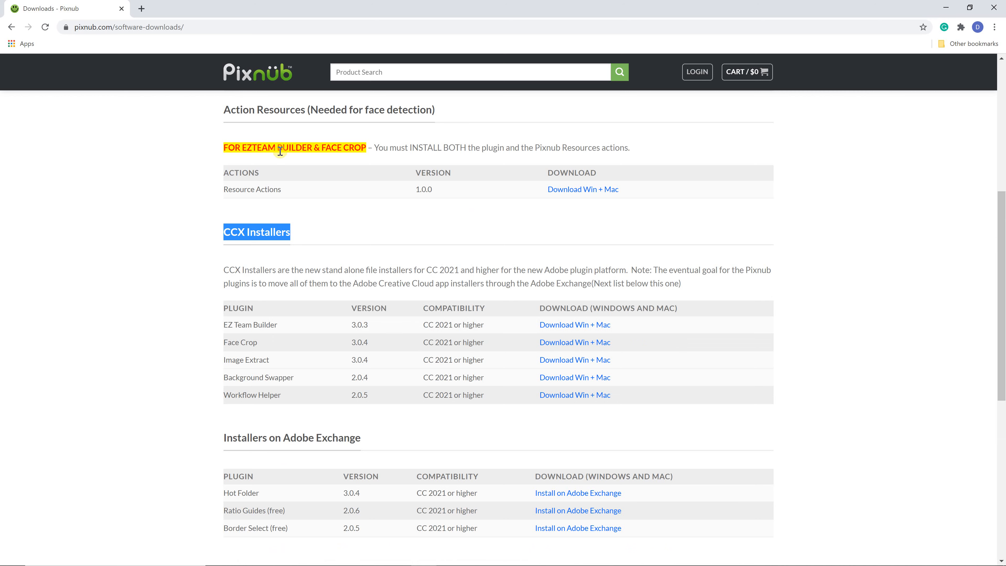
pyautogui.scroll(-2, 357, 230)
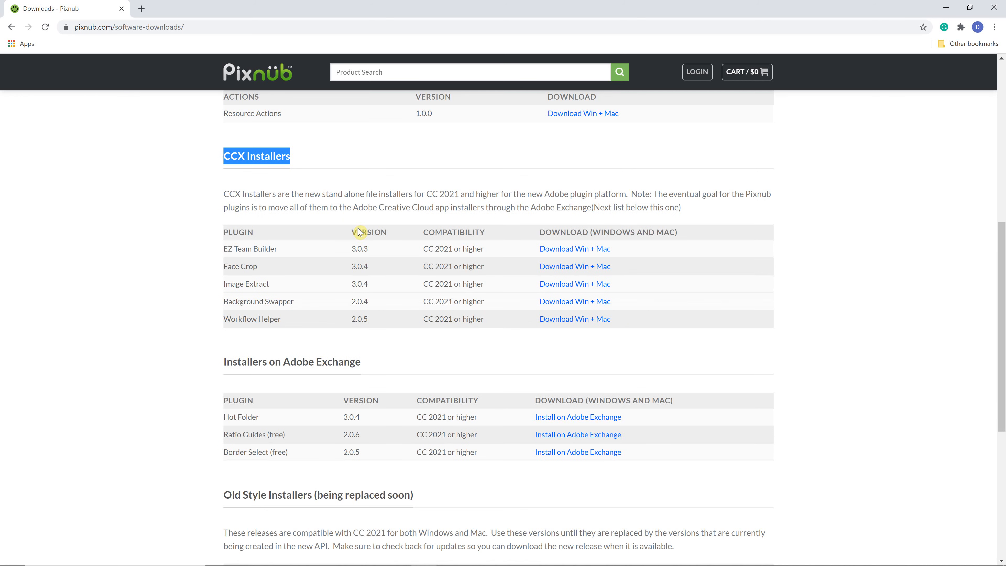
pyautogui.scroll(-5, 361, 229)
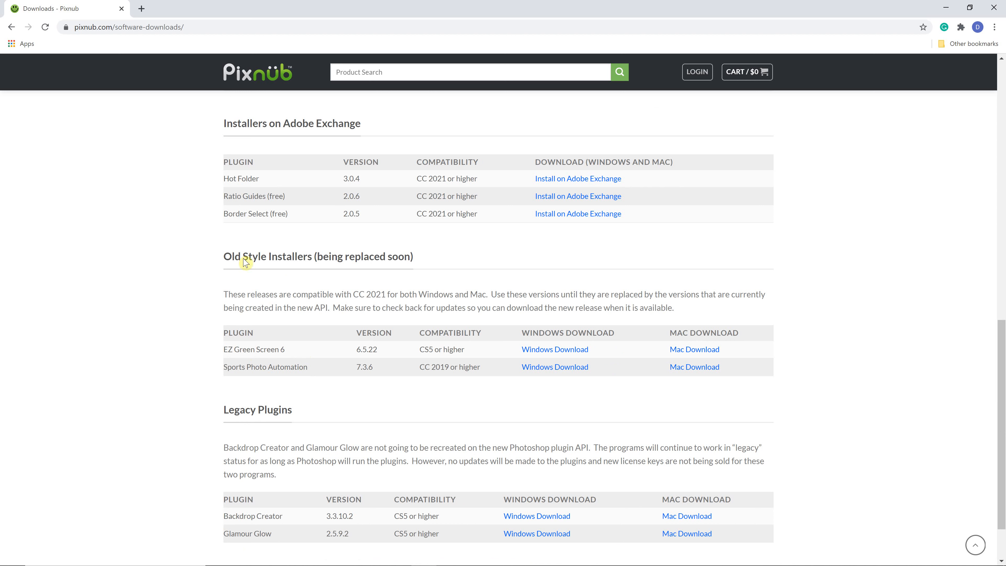
pyautogui.scroll(1, 594, 287)
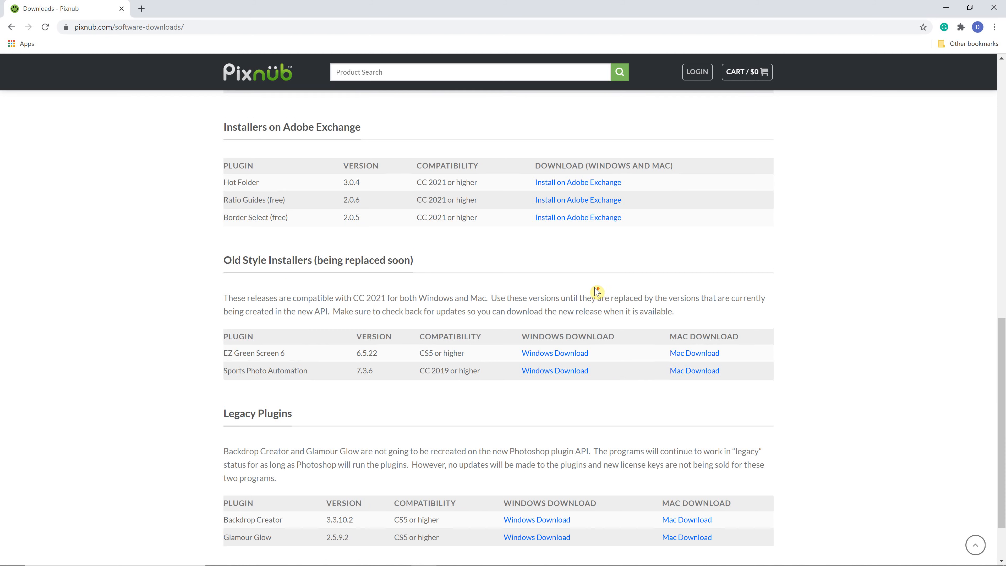
pyautogui.scroll(2, 598, 292)
pyautogui.scroll(-1, 542, 313)
pyautogui.scroll(5, 542, 311)
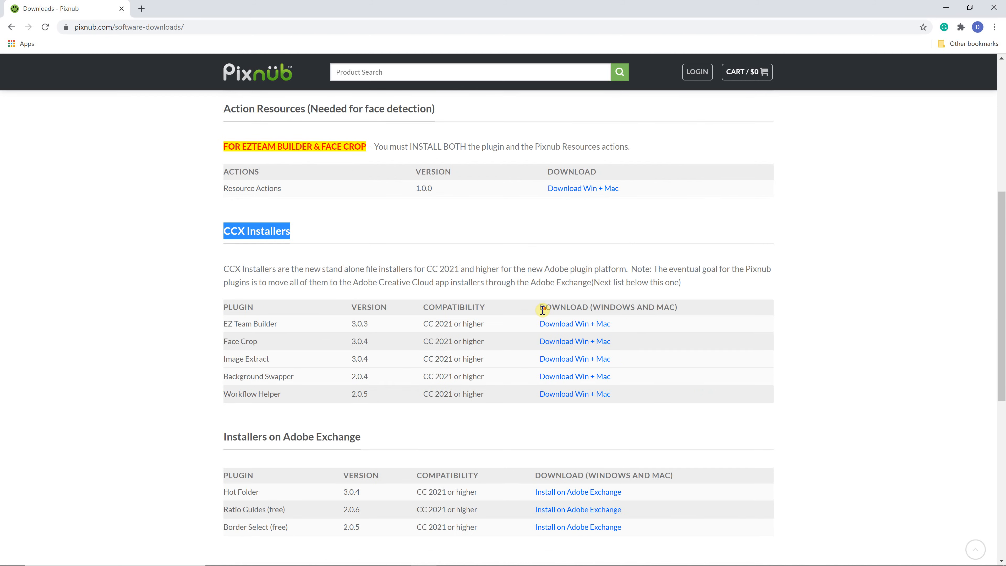
pyautogui.scroll(1, 542, 310)
pyautogui.scroll(1, 396, 280)
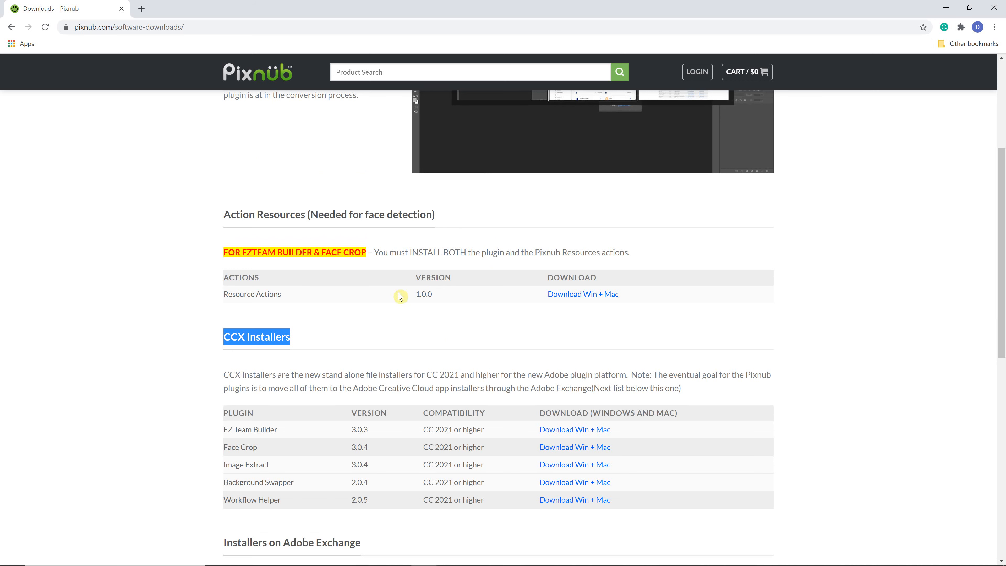
pyautogui.scroll(-4, 346, 327)
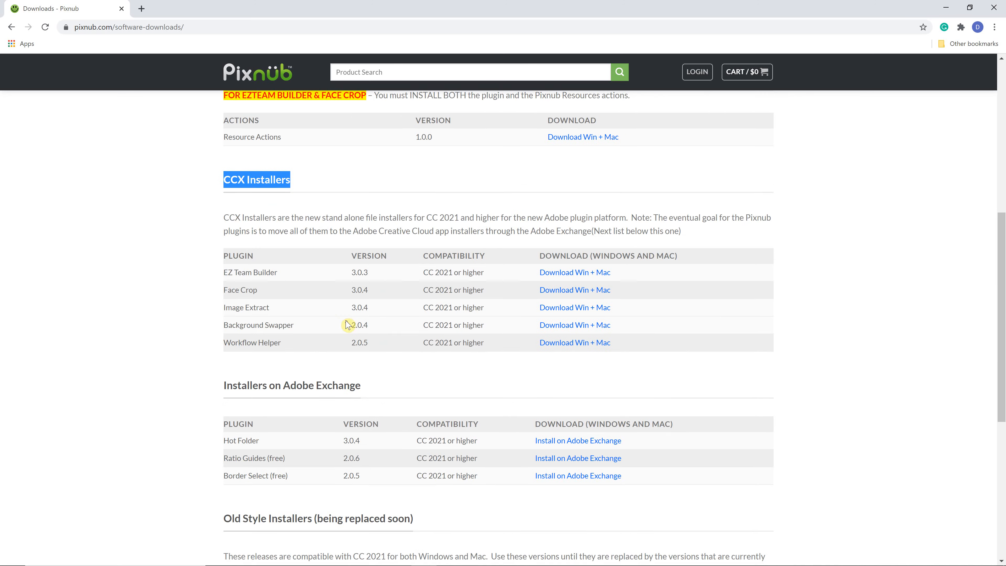
# Step: Look over the downloads page again, from the installer tables back up to the New Installers Info section and video
pyautogui.scroll(-5, 351, 324)
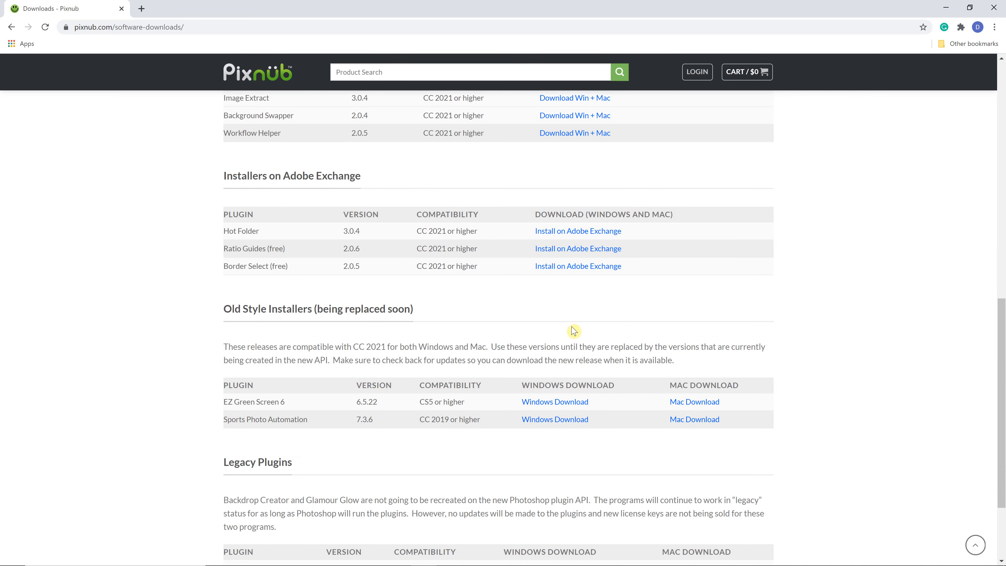
pyautogui.scroll(8, 546, 324)
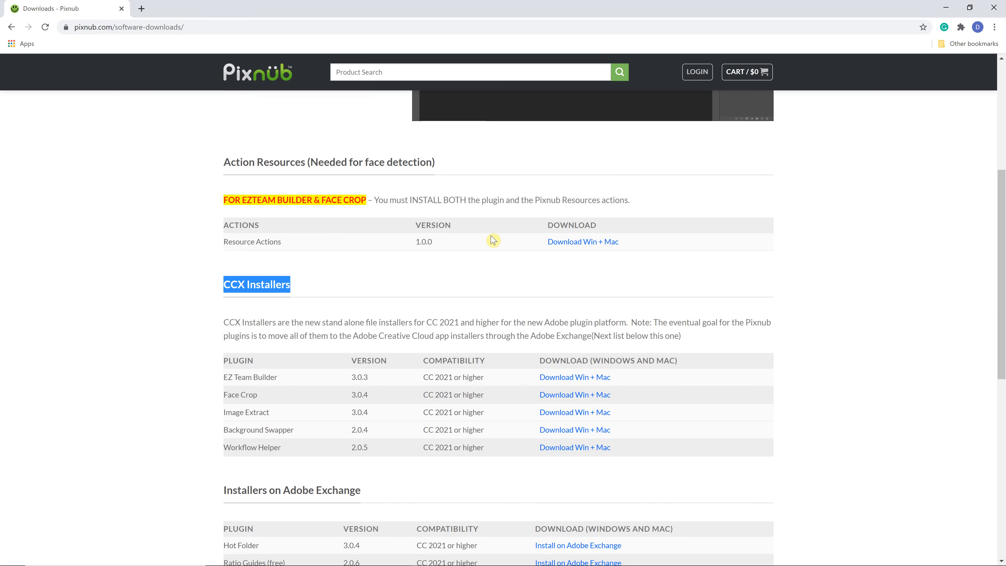
pyautogui.scroll(-5, 498, 432)
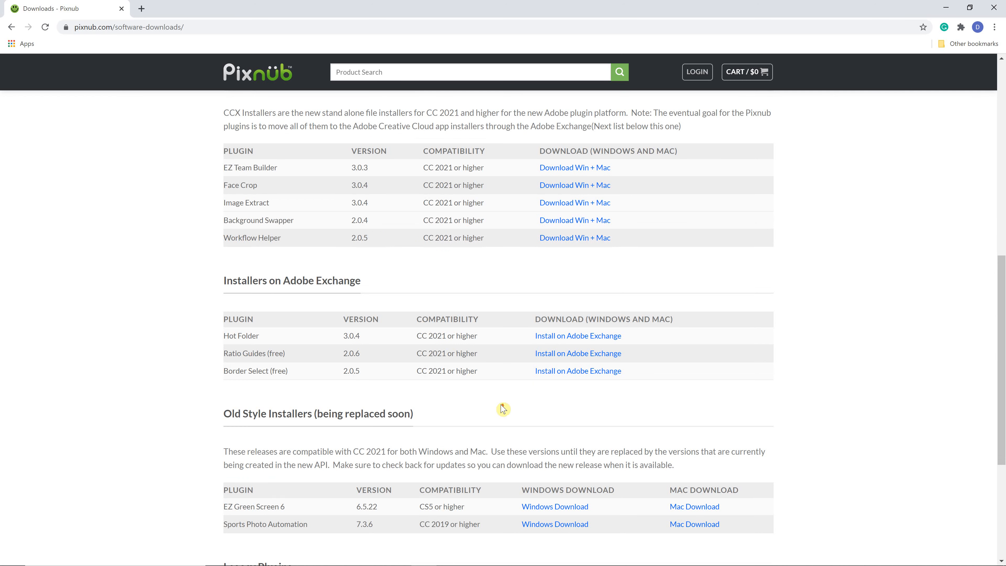
pyautogui.scroll(2, 508, 270)
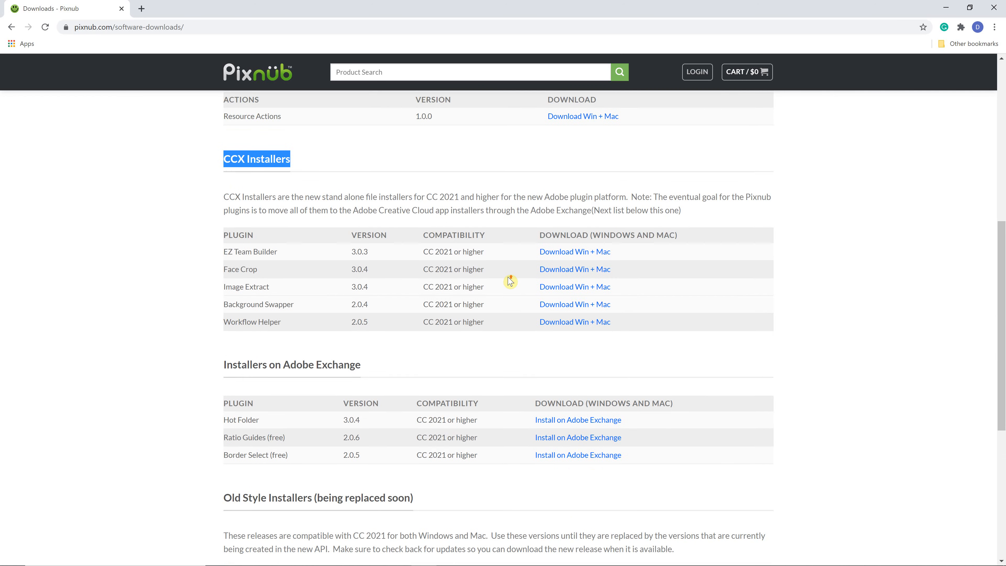
pyautogui.scroll(1, 513, 281)
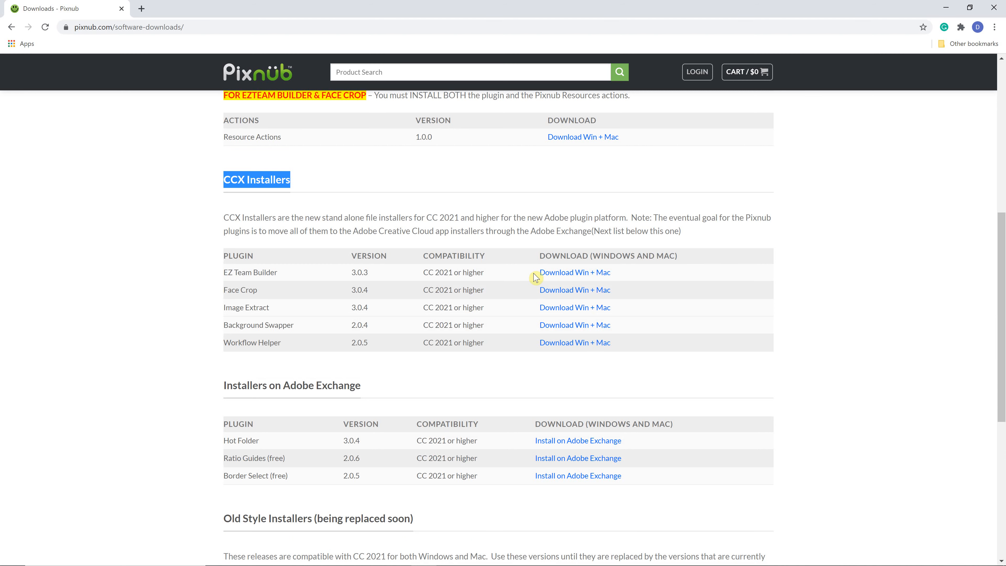
pyautogui.scroll(3, 566, 272)
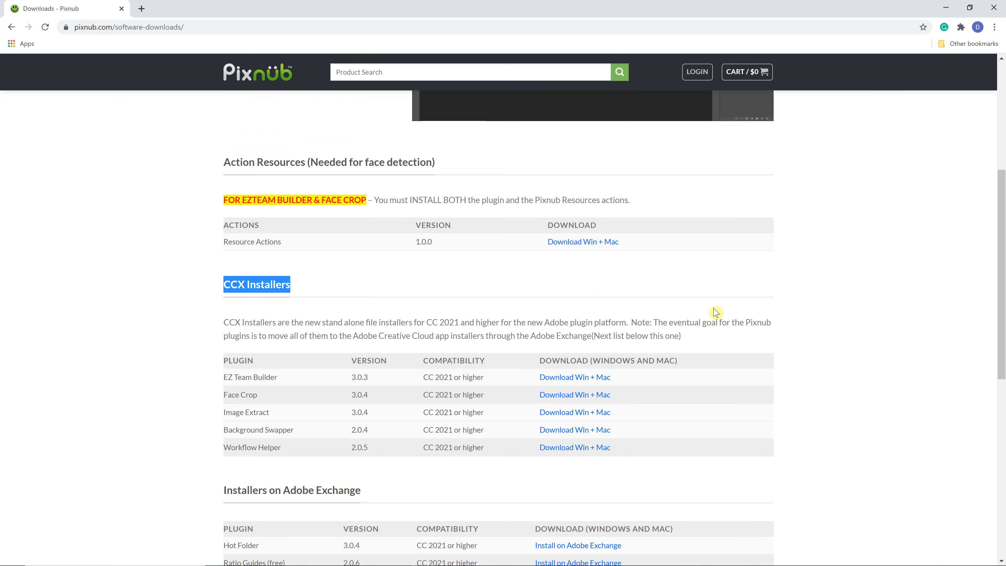
pyautogui.scroll(1, 714, 311)
pyautogui.scroll(1, 712, 311)
pyautogui.scroll(5, 752, 306)
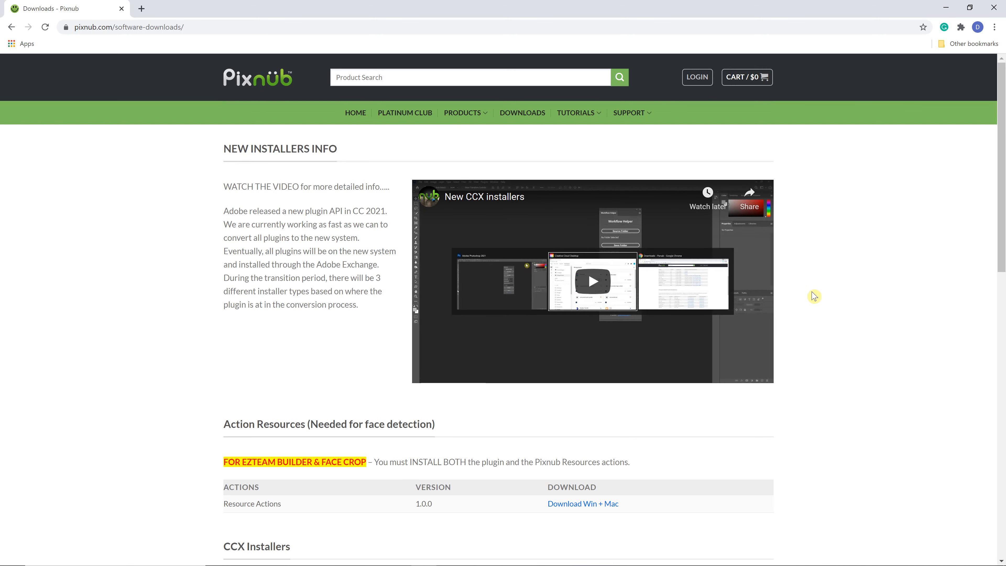
pyautogui.scroll(-10, 634, 362)
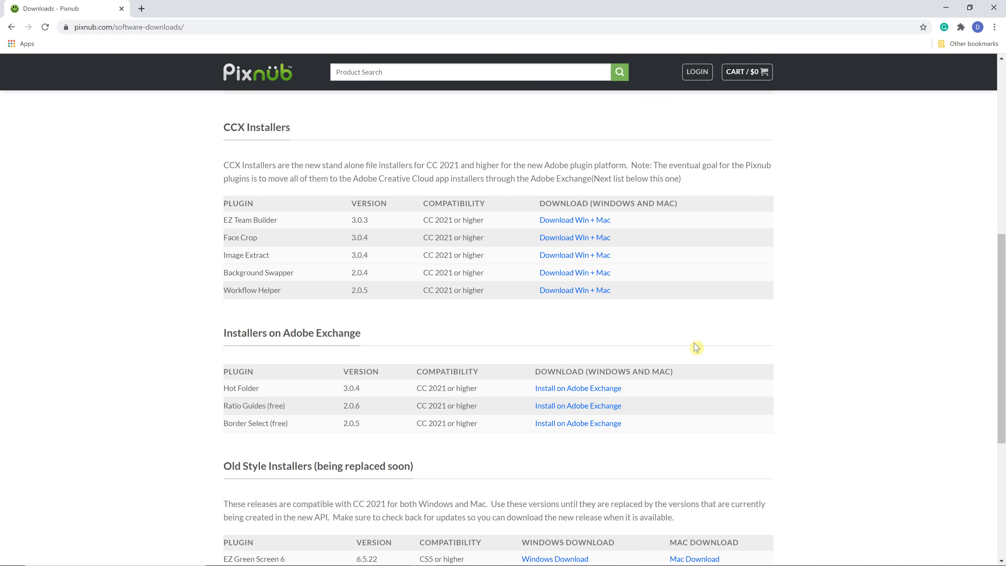
pyautogui.scroll(4, 725, 344)
pyautogui.scroll(6, 724, 343)
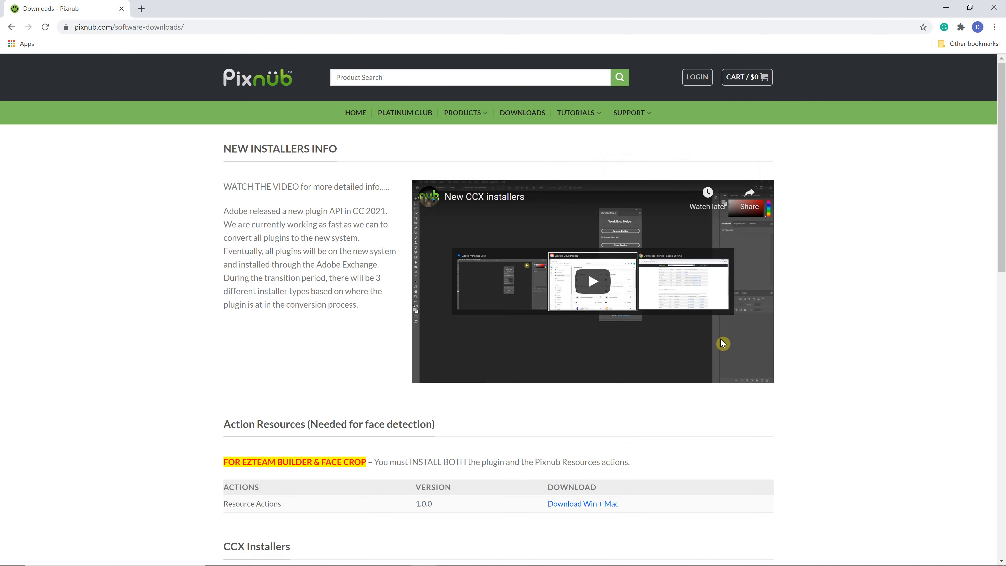